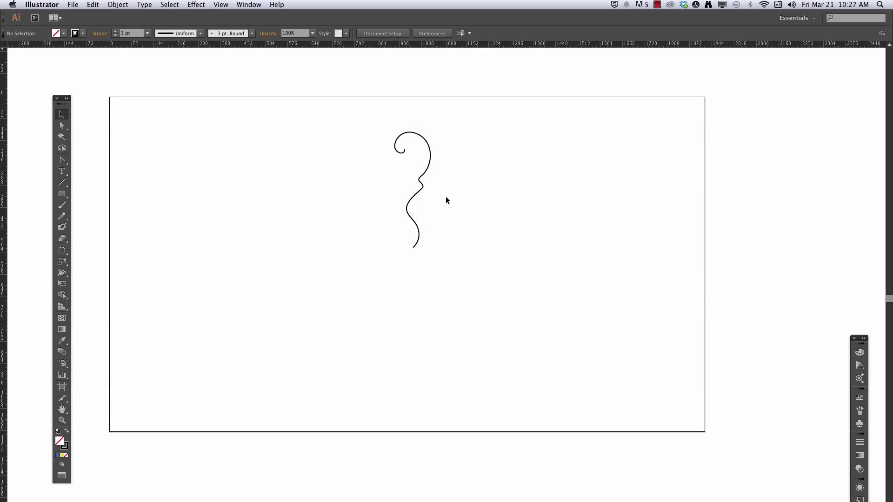
# Step: Select the curly black-stroked swirl path near the top centre of the artboard
pyautogui.click(426, 168)
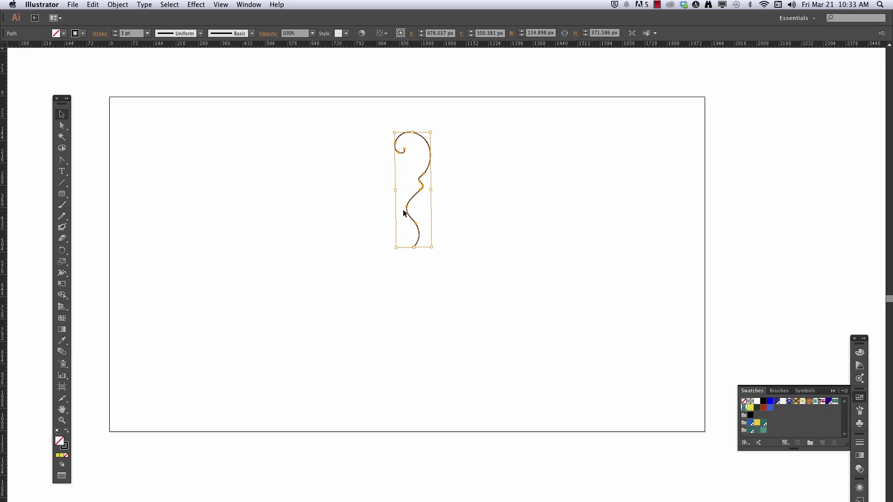
pyautogui.click(63, 253)
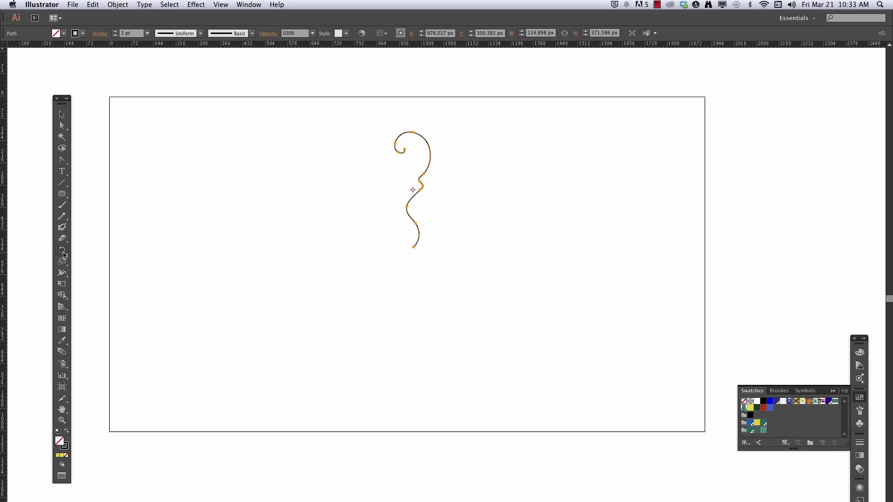
pyautogui.click(413, 248)
pyautogui.moveTo(427, 170); pyautogui.dragTo(407, 164)
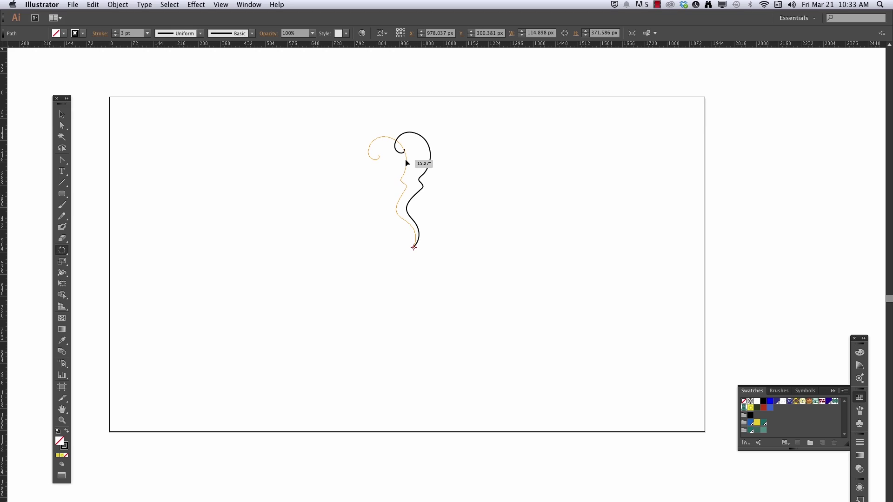
pyautogui.moveTo(407, 163); pyautogui.dragTo(406, 159)
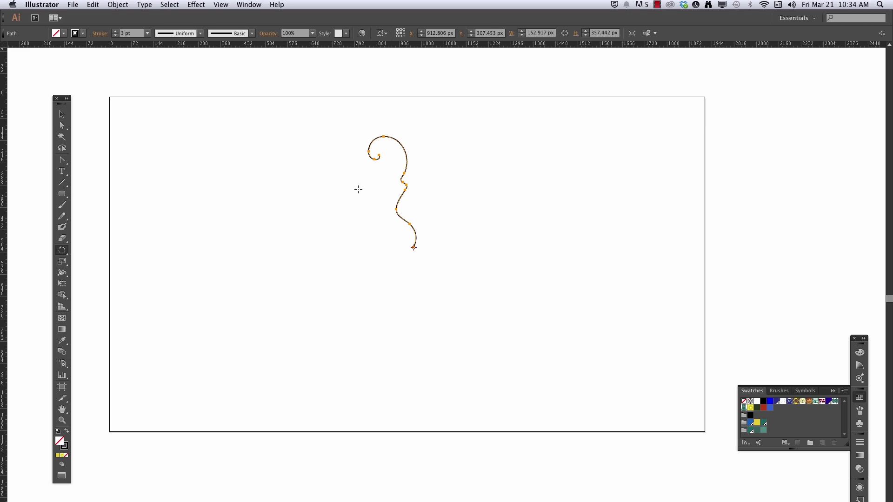
pyautogui.press('super+z')
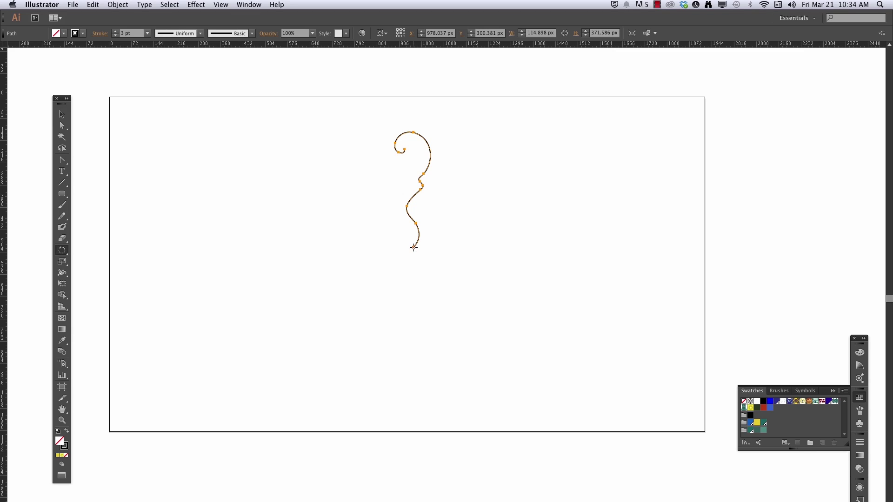
# Step: Make a copy of the swirl rotated 15° around its bottom tip
pyautogui.keyDown('alt'); pyautogui.click(413, 247); pyautogui.keyUp('alt')
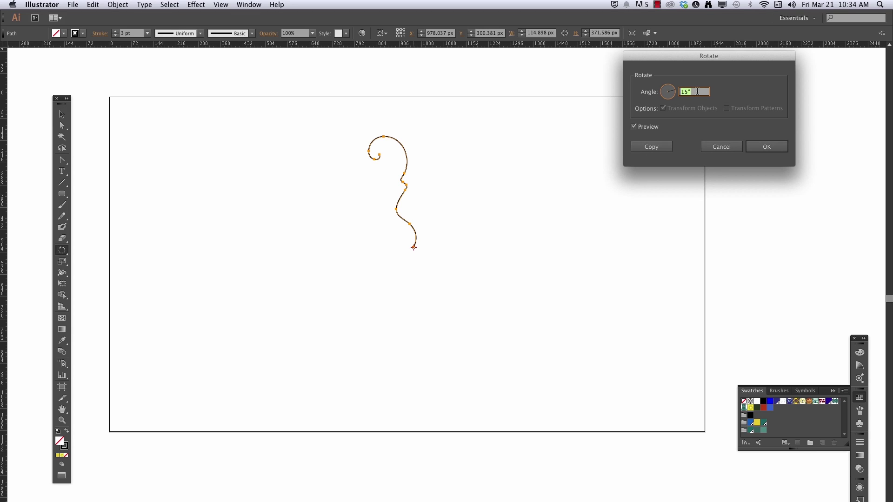
pyautogui.moveTo(713, 57); pyautogui.dragTo(713, 106)
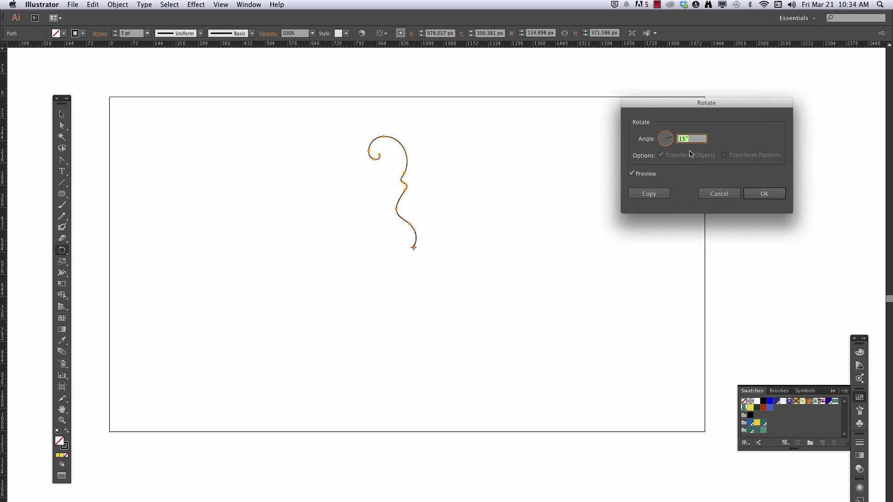
pyautogui.click(653, 194)
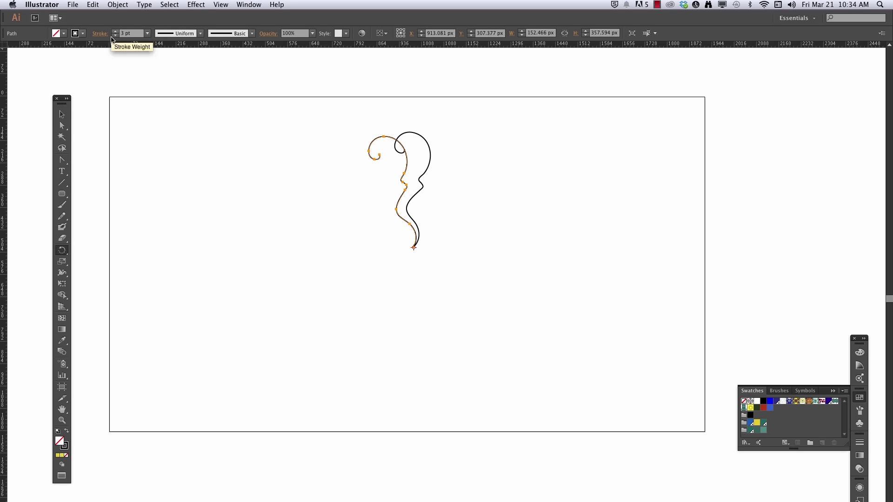
# Step: Repeat Transform Again until the copies close the circle, undoing the extra overlapping copy
pyautogui.click(118, 5)
pyautogui.moveTo(135, 15)
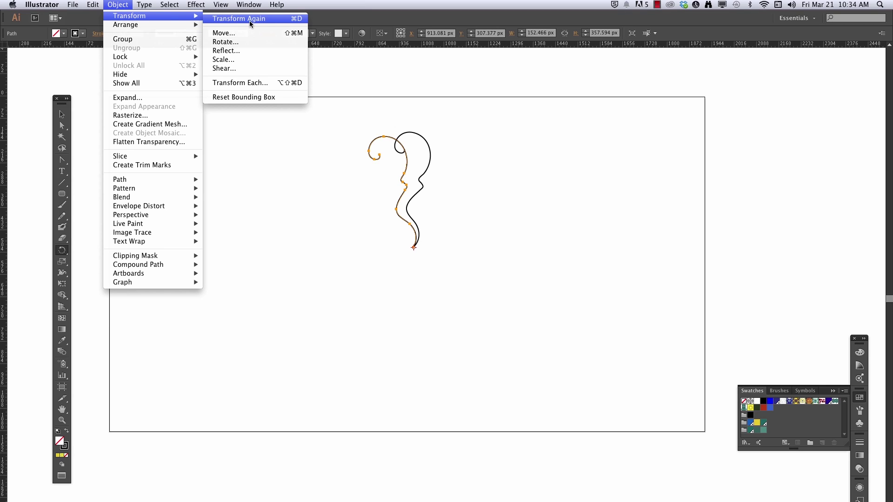
pyautogui.click(298, 18)
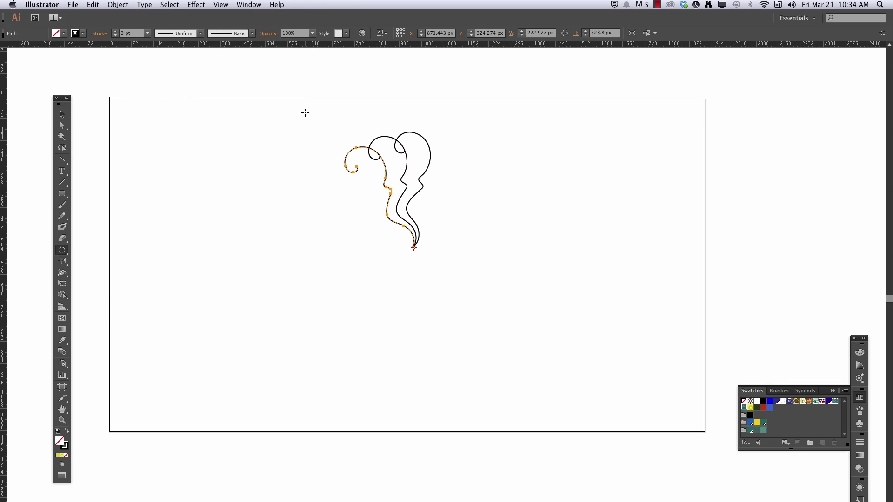
pyautogui.press('super+d')
pyautogui.press('super+d')
pyautogui.press('super+d')
pyautogui.press('super+d')
pyautogui.press('super+d')
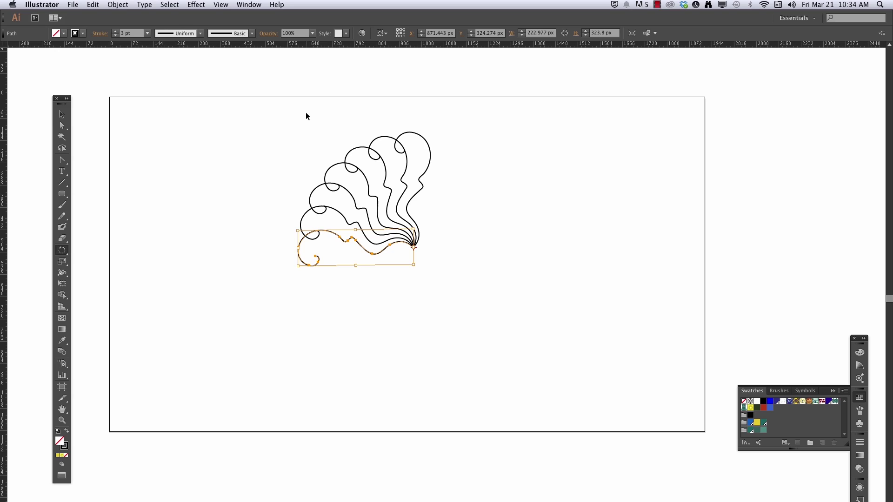
pyautogui.press('super+d')
pyautogui.press('super+d')
pyautogui.press('super+d')
pyautogui.press('super+d')
pyautogui.press('super+d')
pyautogui.press('super+d')
pyautogui.press('super+d')
pyautogui.press('super+d')
pyautogui.press('super+d')
pyautogui.press('super+d')
pyautogui.press('super+d')
pyautogui.press('super+d')
pyautogui.press('super+d')
pyautogui.press('super+d')
pyautogui.press('super+d')
pyautogui.press('super+d')
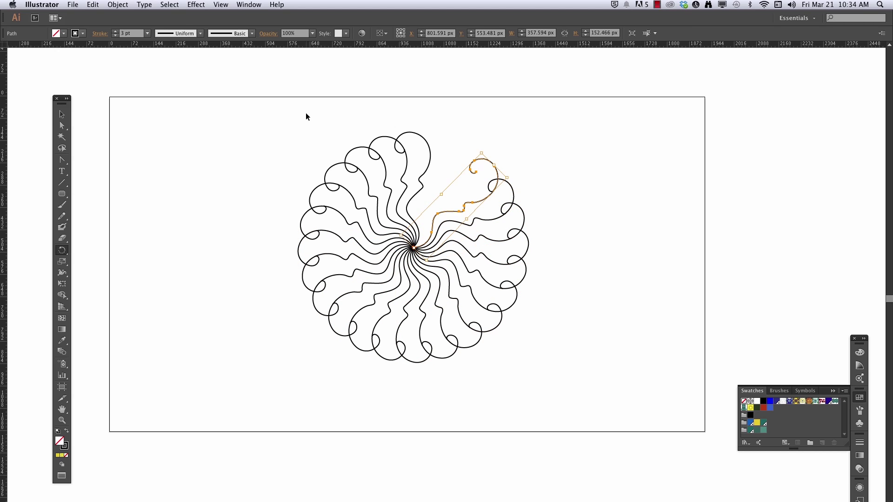
pyautogui.press('super+z')
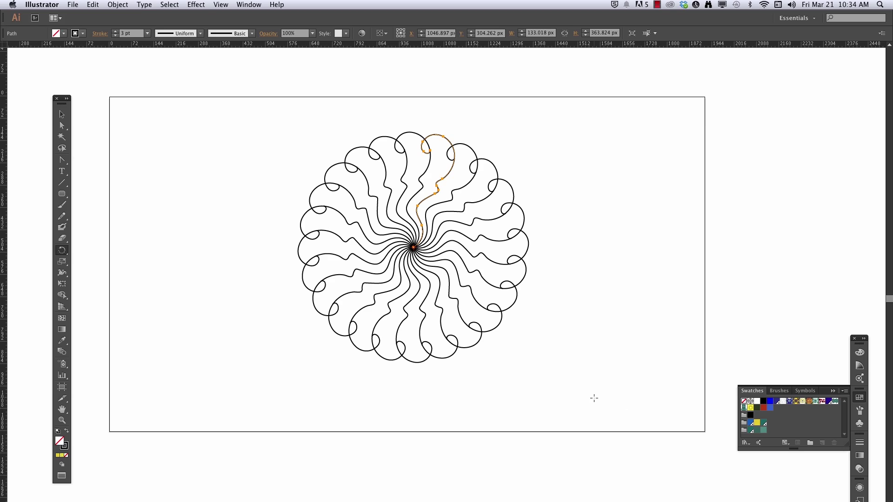
# Step: Delete the lower, right and left swirls, then select the five remaining upper swirls
pyautogui.click(62, 114)
pyautogui.click(228, 172)
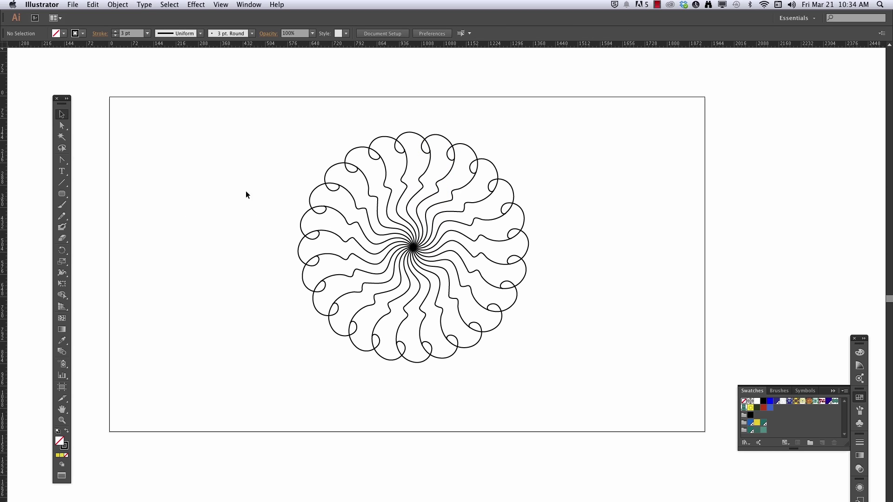
pyautogui.moveTo(250, 250); pyautogui.dragTo(572, 419)
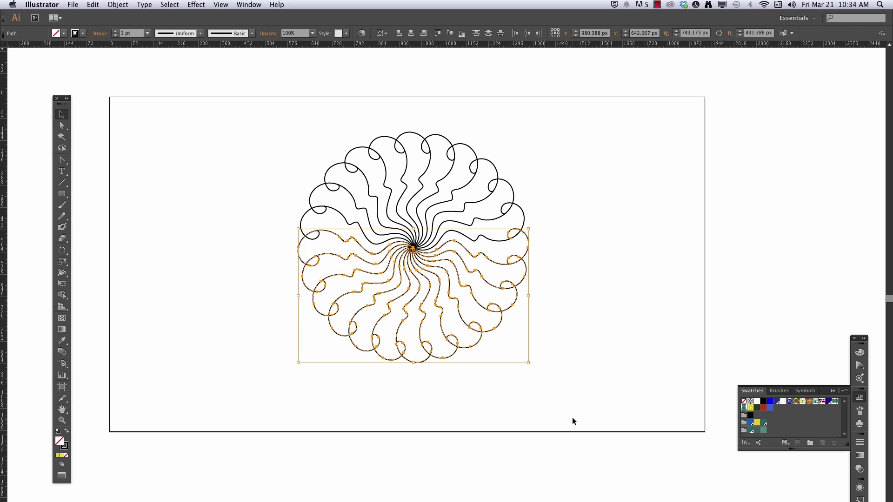
pyautogui.press('Delete')
pyautogui.moveTo(541, 275); pyautogui.dragTo(487, 182)
pyautogui.press('Delete')
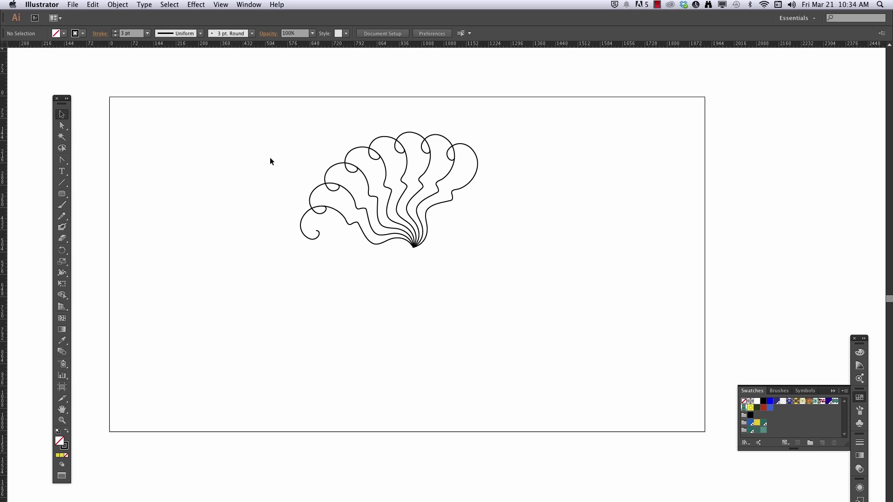
pyautogui.moveTo(279, 157); pyautogui.dragTo(332, 276)
pyautogui.press('Delete')
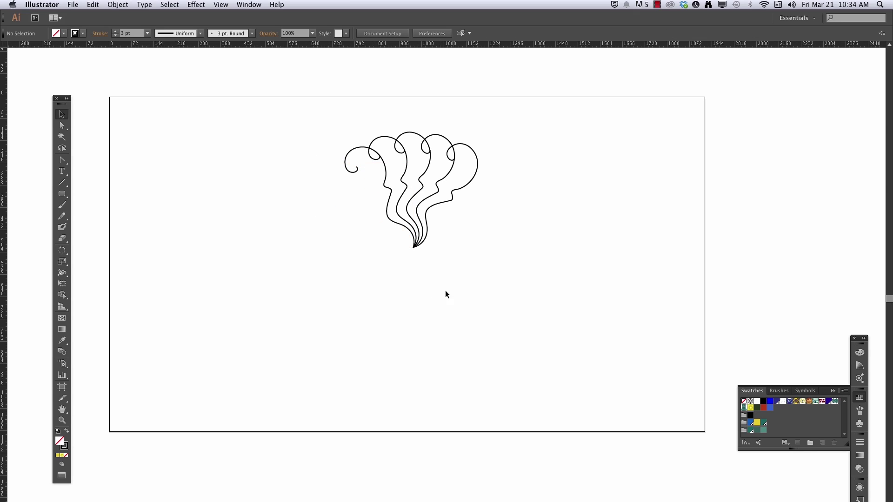
pyautogui.moveTo(512, 125); pyautogui.dragTo(287, 309)
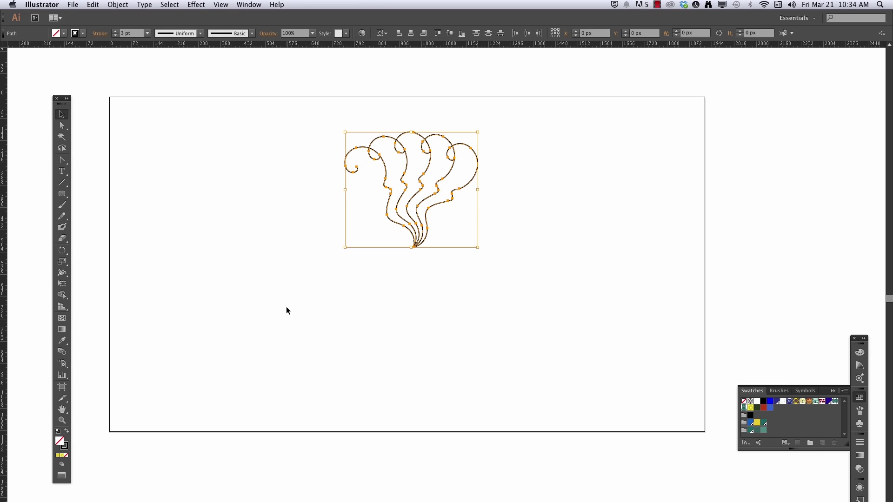
# Step: With Shape Builder, fill one swirl region blue, the adjacent one red, and both spots yellow
pyautogui.click(62, 295)
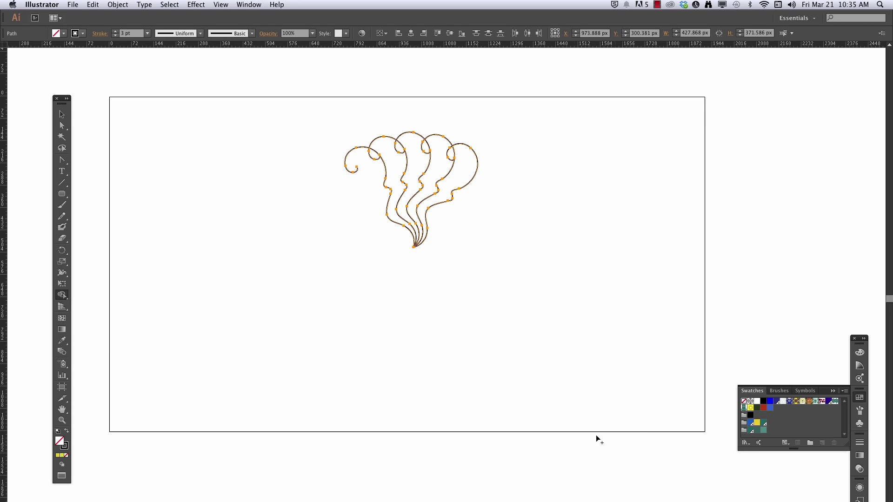
pyautogui.click(770, 407)
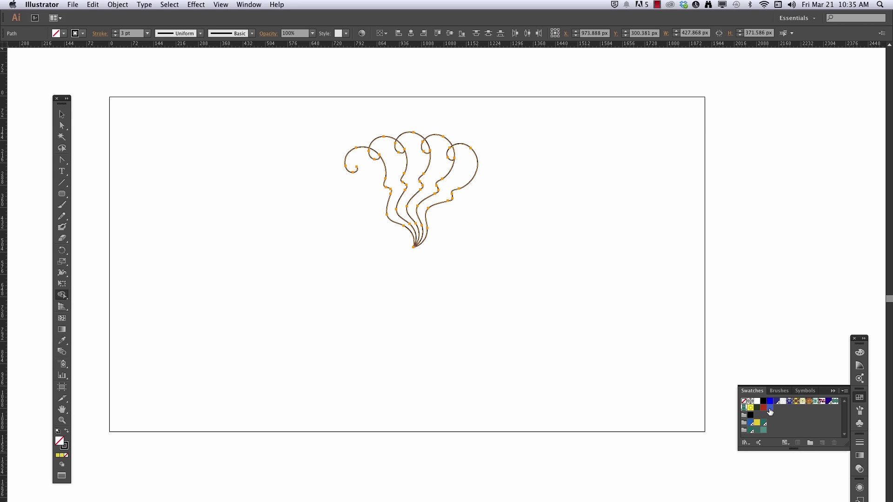
pyautogui.click(436, 172)
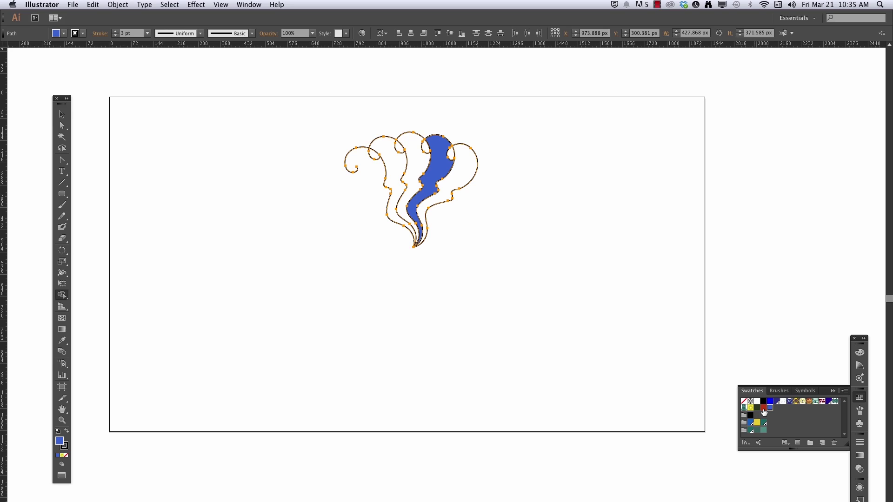
pyautogui.click(763, 409)
pyautogui.click(418, 169)
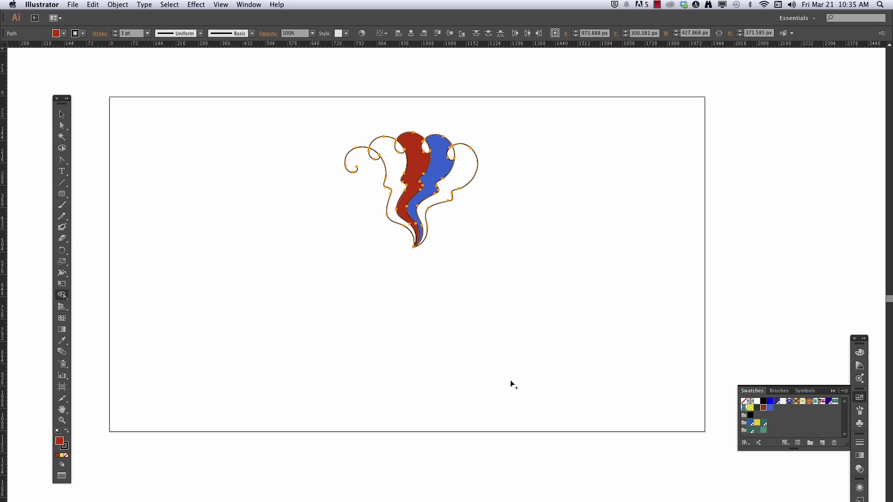
pyautogui.click(757, 422)
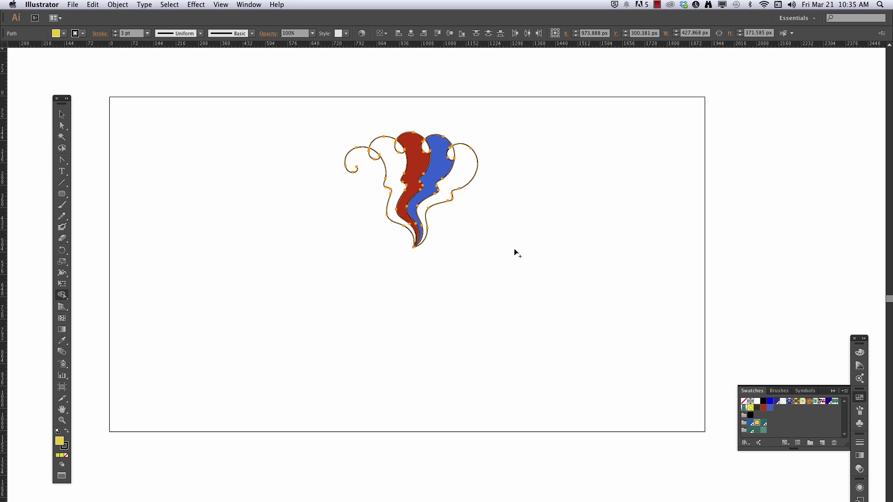
pyautogui.click(451, 155)
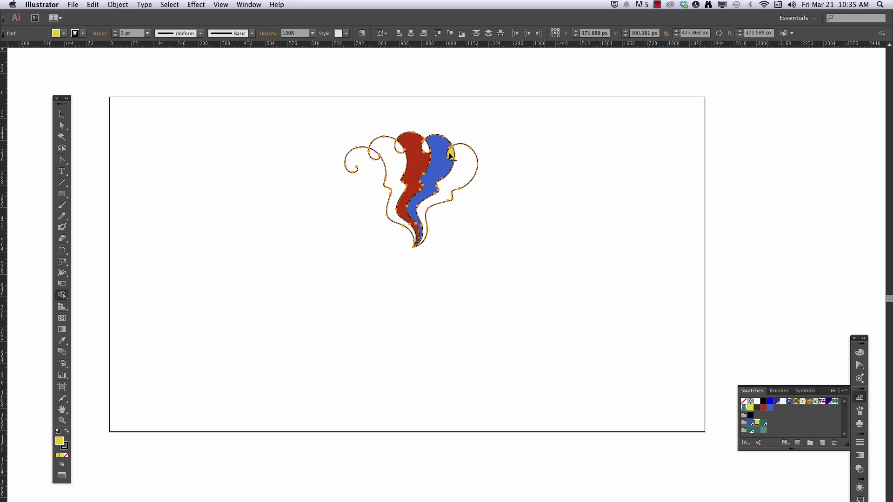
pyautogui.click(425, 148)
# Step: Remove the leftover unfilled regions, loop, tail and curl, then clear the selection
pyautogui.moveTo(381, 132)
pyautogui.mouseDown()
pyautogui.moveTo(398, 150)
pyautogui.moveTo(385, 156)
pyautogui.mouseUp()
pyautogui.moveTo(461, 138); pyautogui.dragTo(461, 204)
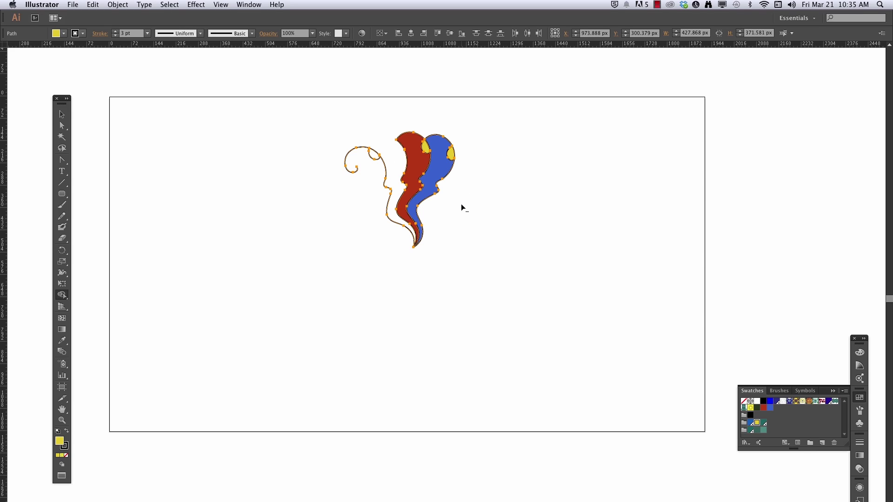
pyautogui.keyDown('alt'); pyautogui.click(377, 150); pyautogui.keyUp('alt')
pyautogui.keyDown('alt'); pyautogui.click(386, 176); pyautogui.keyUp('alt')
pyautogui.keyDown('alt'); pyautogui.click(350, 154); pyautogui.keyUp('alt')
pyautogui.press('v')
pyautogui.click(481, 201)
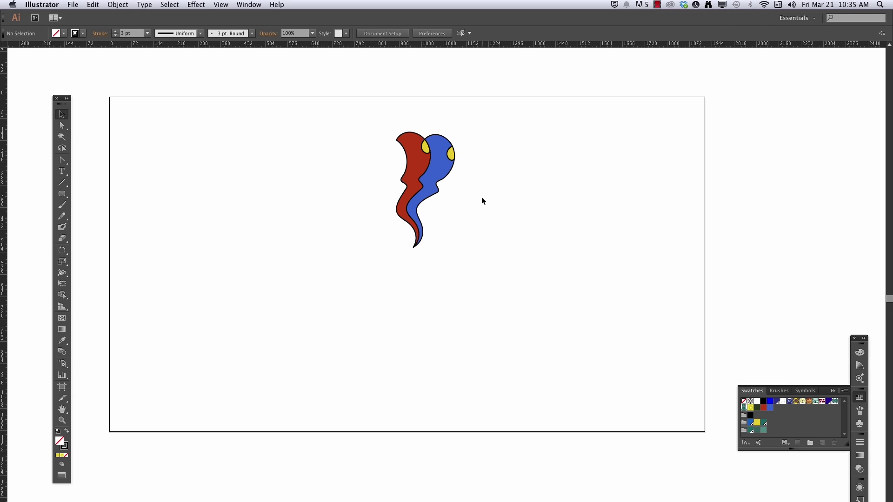
# Step: Make a copy of the red, blue and yellow shapes rotated 30° around their bottom tip
pyautogui.moveTo(490, 122); pyautogui.dragTo(372, 267)
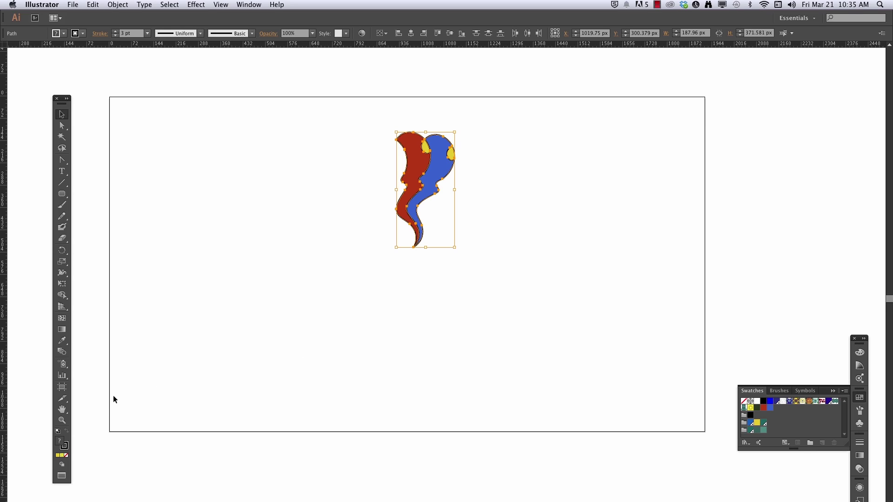
pyautogui.click(62, 250)
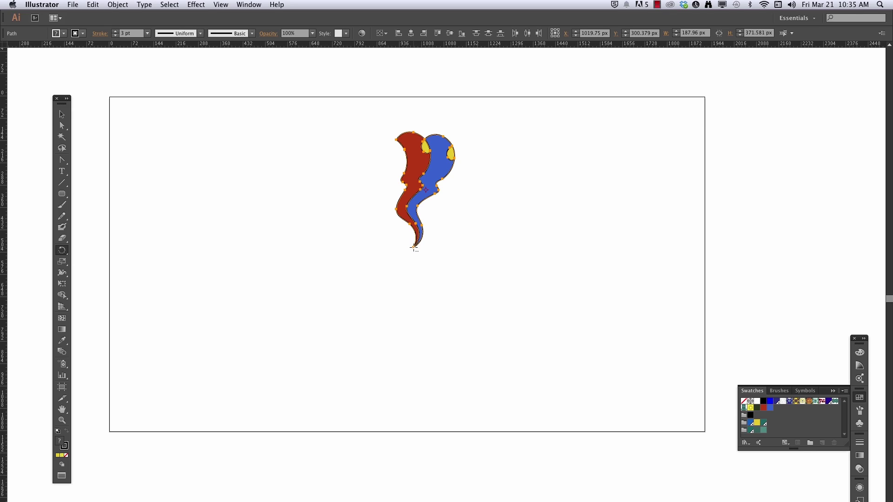
pyautogui.keyDown('alt'); pyautogui.click(413, 248); pyautogui.keyUp('alt')
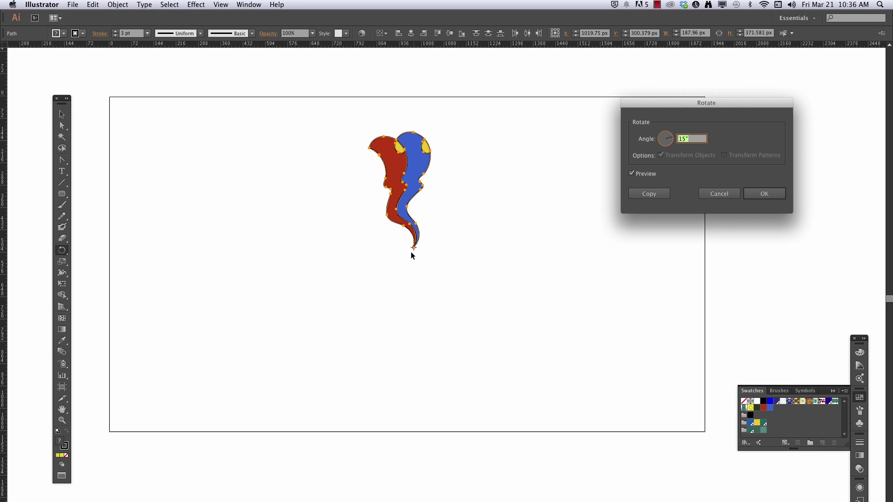
pyautogui.click(632, 174)
pyautogui.click(631, 174)
pyautogui.doubleClick(692, 139)
pyautogui.write('30')
pyautogui.click(662, 194)
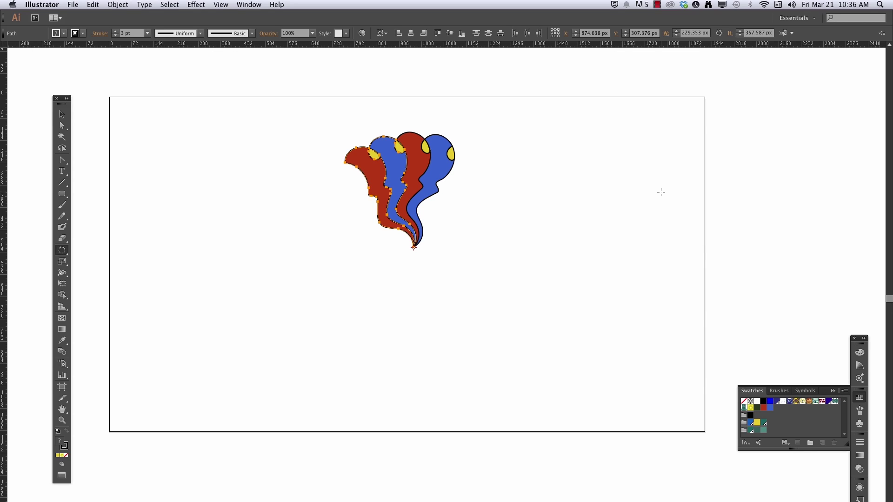
# Step: Repeat the 30° rotated copy three times to close the circle and select every petal
pyautogui.press('super+d')
pyautogui.press('super+d')
pyautogui.press('super+d')
pyautogui.press('super+d')
pyautogui.press('super+d')
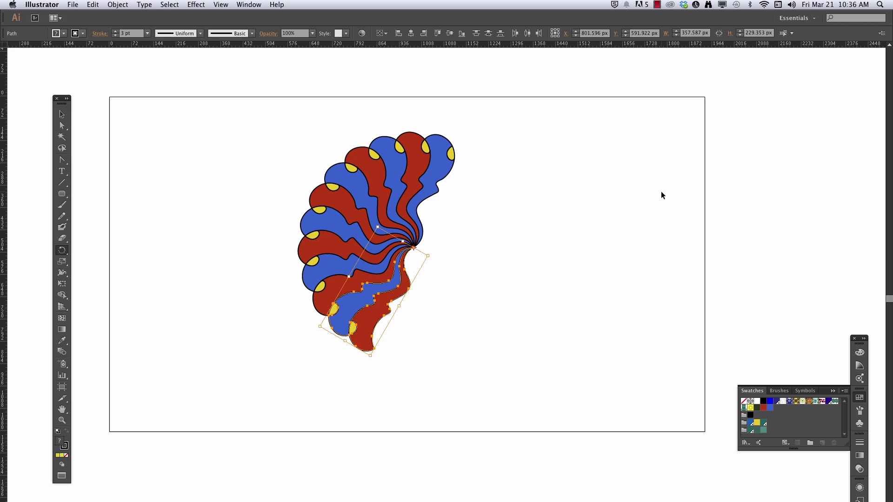
pyautogui.press('super+d')
pyautogui.press('super+d')
pyautogui.press('super+d')
pyautogui.press('super+d')
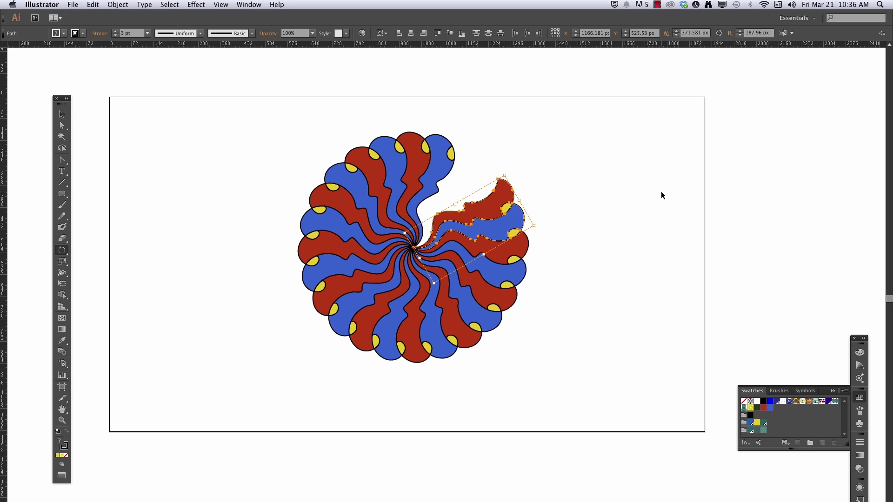
pyautogui.press('super+d')
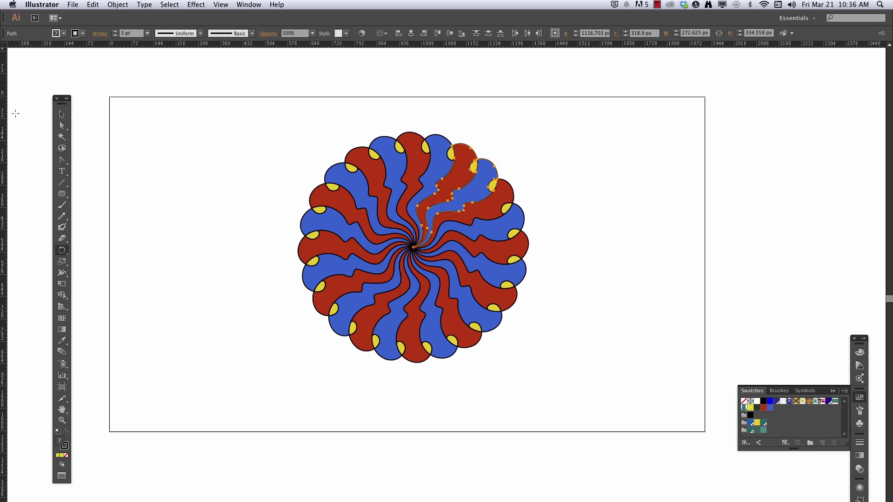
pyautogui.click(62, 114)
pyautogui.moveTo(265, 134); pyautogui.dragTo(594, 393)
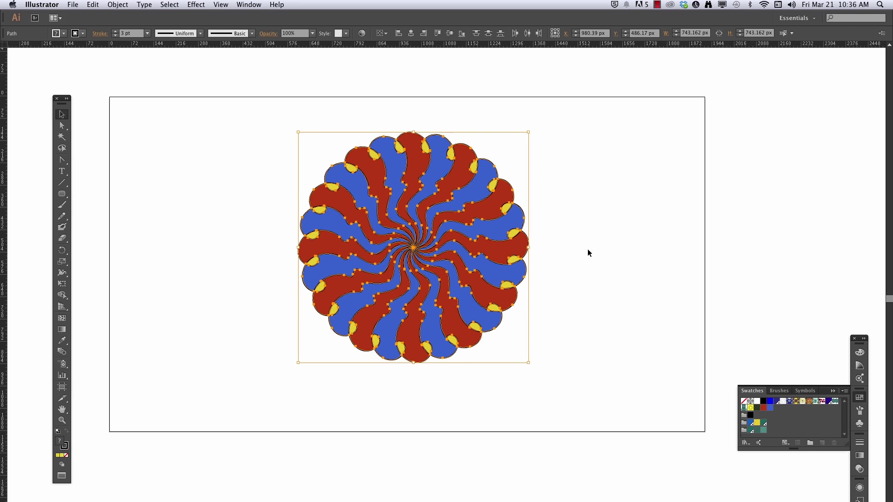
pyautogui.click(117, 5)
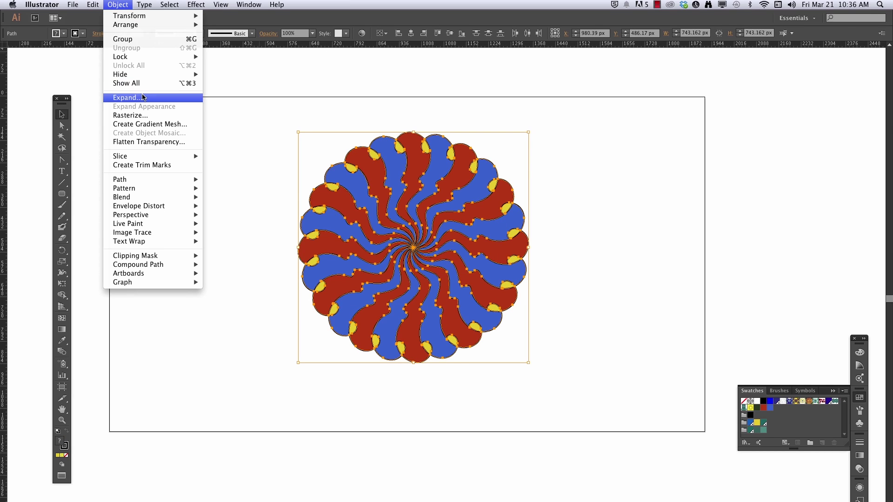
# Step: Group the rosette, shrink it to about half size and move it to the artboard's top right
pyautogui.click(132, 39)
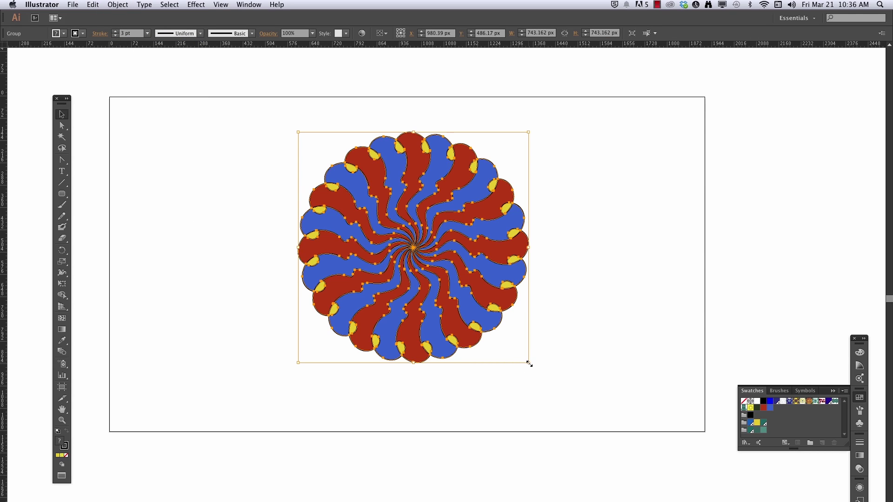
pyautogui.moveTo(529, 364)
pyautogui.mouseDown()
pyautogui.moveTo(453, 257)
pyautogui.moveTo(445, 261)
pyautogui.mouseUp()
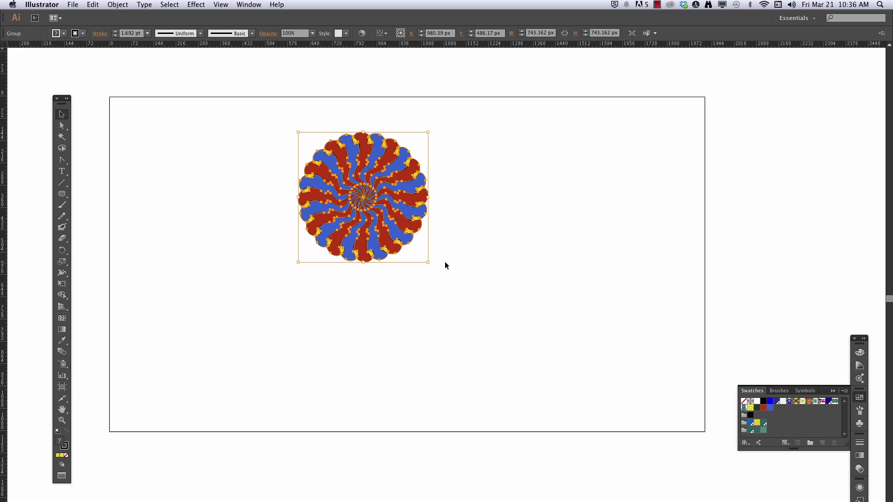
pyautogui.moveTo(399, 240); pyautogui.dragTo(670, 205)
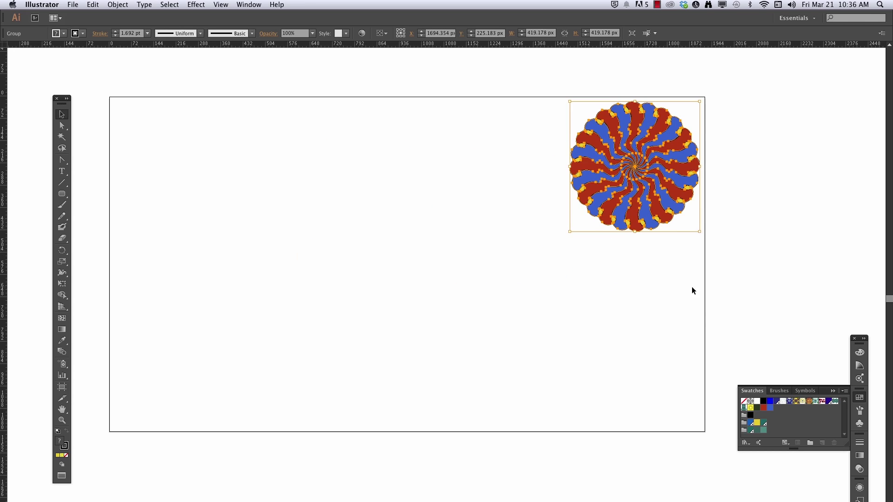
# Step: Hide the rosette's layer and show the LineFilMotif layer with the yellow curve
pyautogui.click(765, 328)
pyautogui.click(859, 398)
pyautogui.click(745, 352)
pyautogui.click(745, 362)
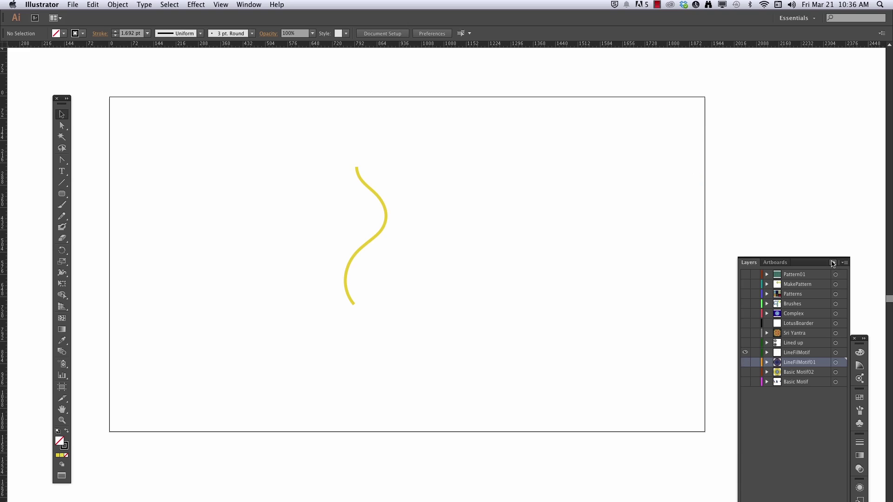
# Step: Zoom in on the yellow curve and give it a tapered 10 pt variable width profile
pyautogui.click(833, 263)
pyautogui.press('space')
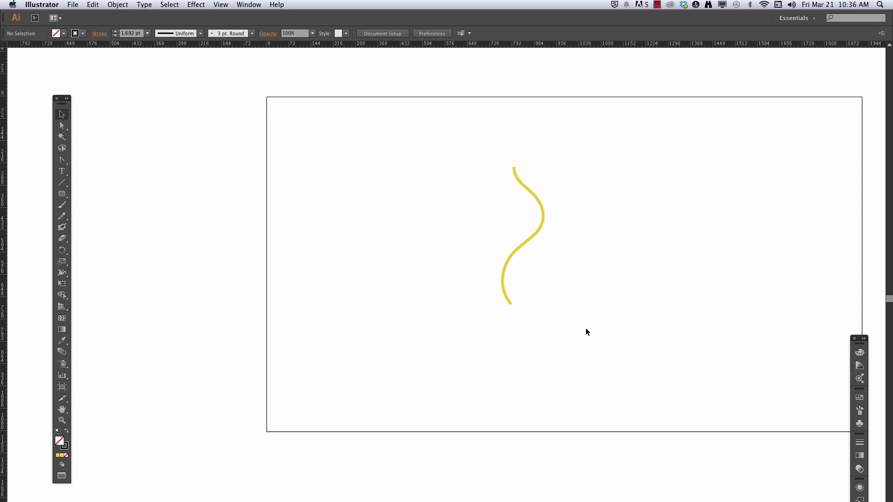
pyautogui.click(440, 160)
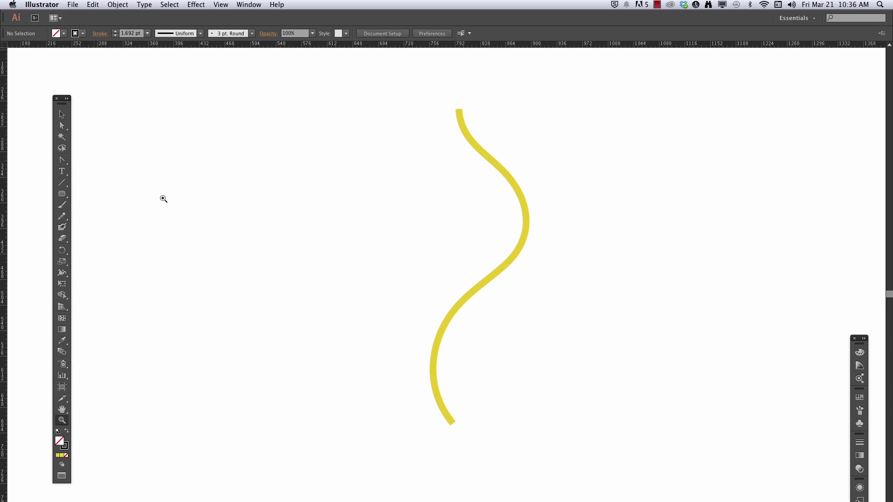
pyautogui.press('super+a')
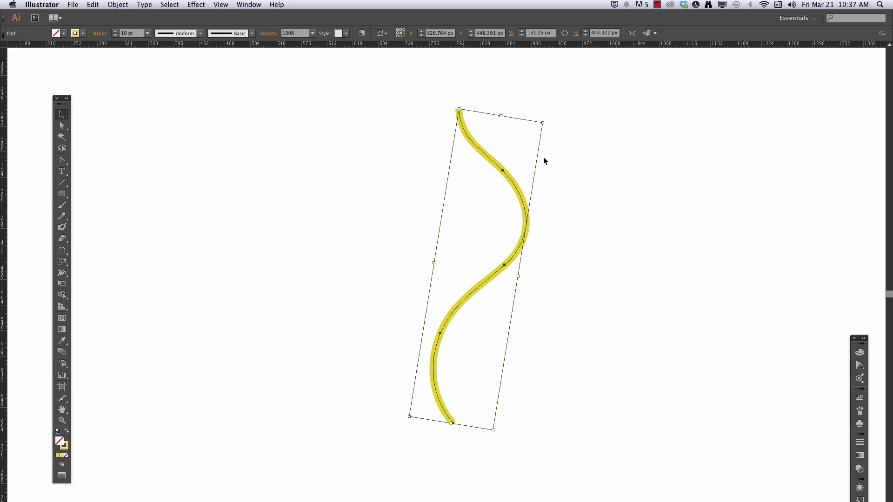
pyautogui.click(200, 34)
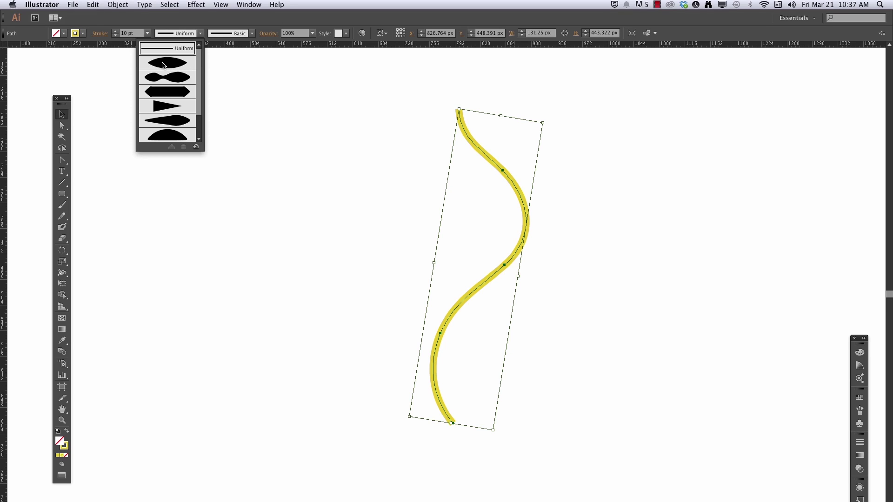
pyautogui.press('Escape')
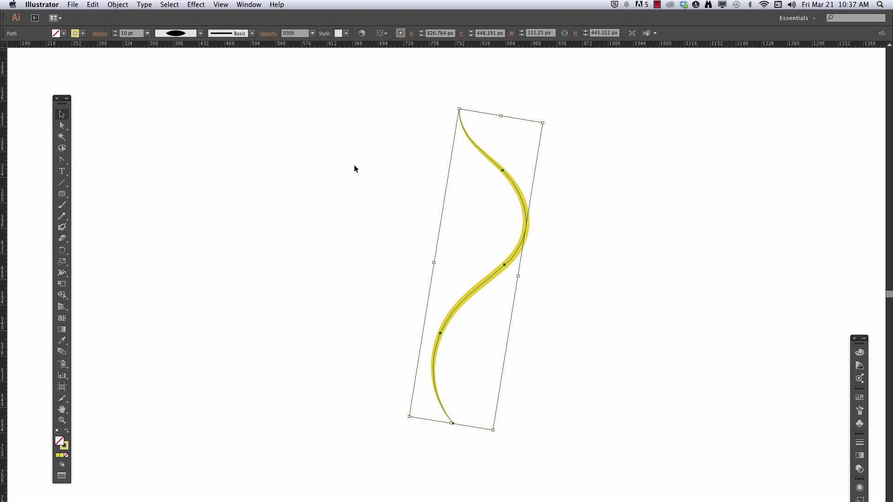
pyautogui.click(352, 164)
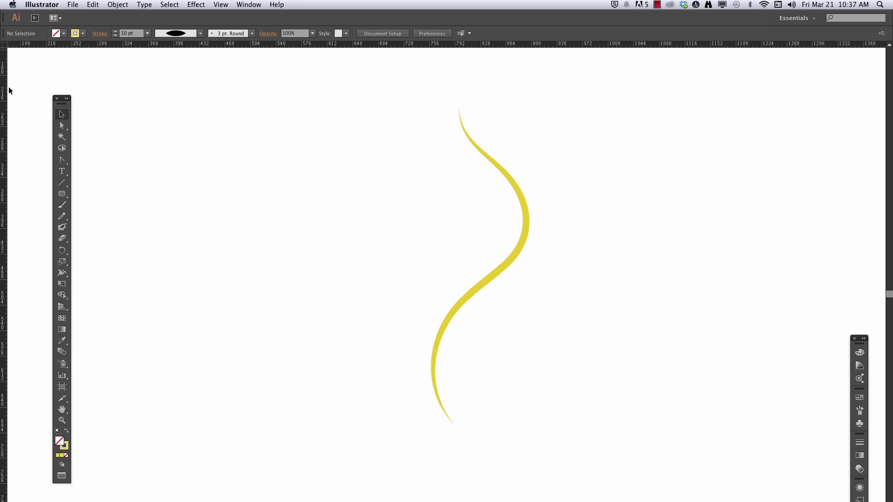
# Step: Drag a vertical guide to the curve's middle and select the yellow curve
pyautogui.moveTo(6, 91); pyautogui.dragTo(488, 240)
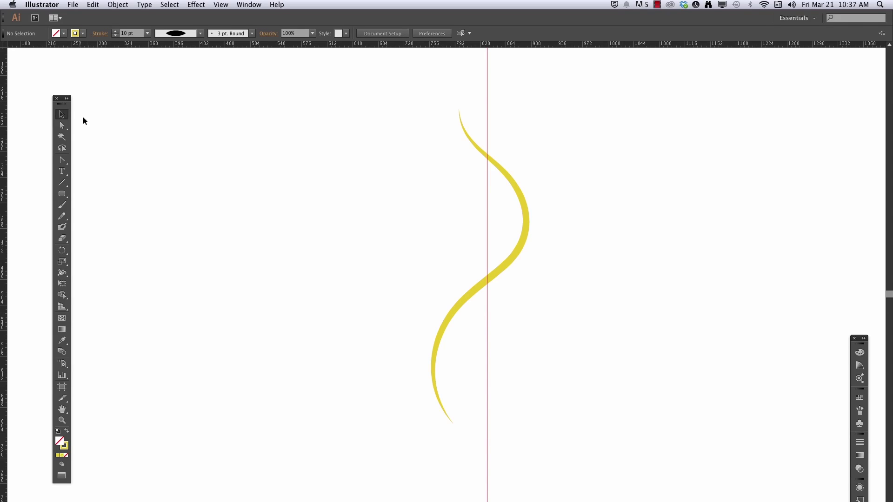
pyautogui.click(519, 244)
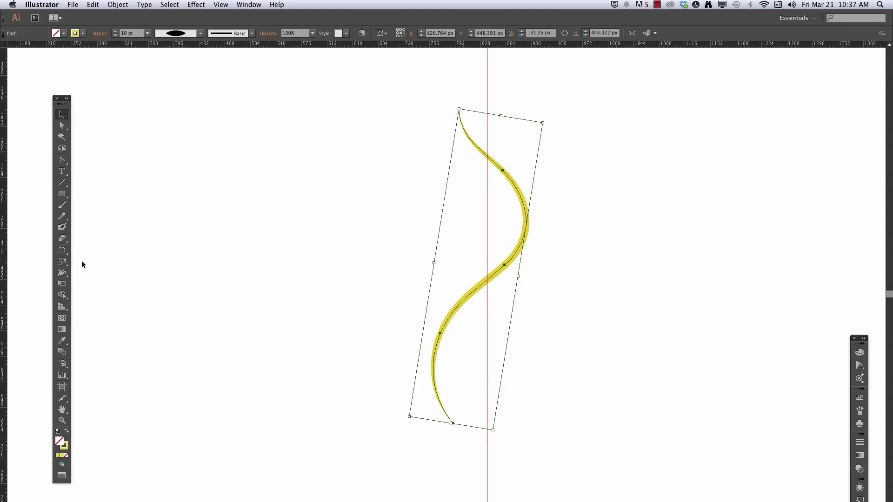
# Step: Reflect a copy of the curve across the vertical guide using the Vertical axis
pyautogui.click(61, 250)
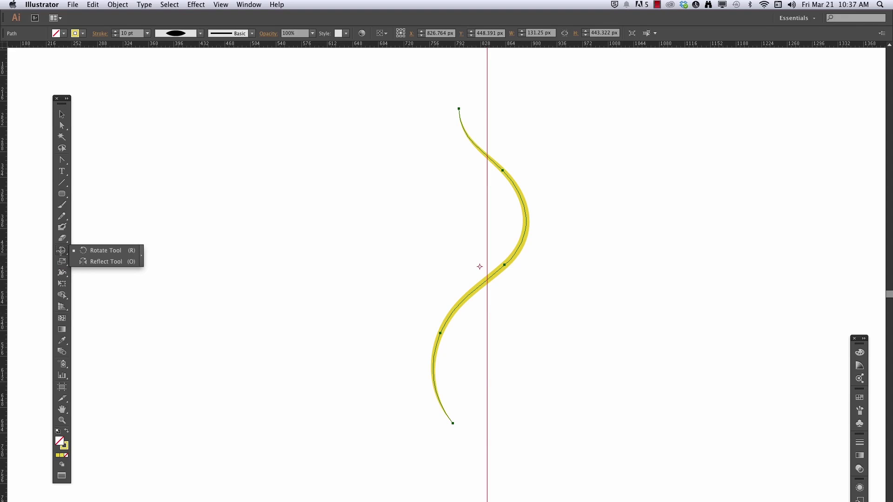
pyautogui.click(90, 262)
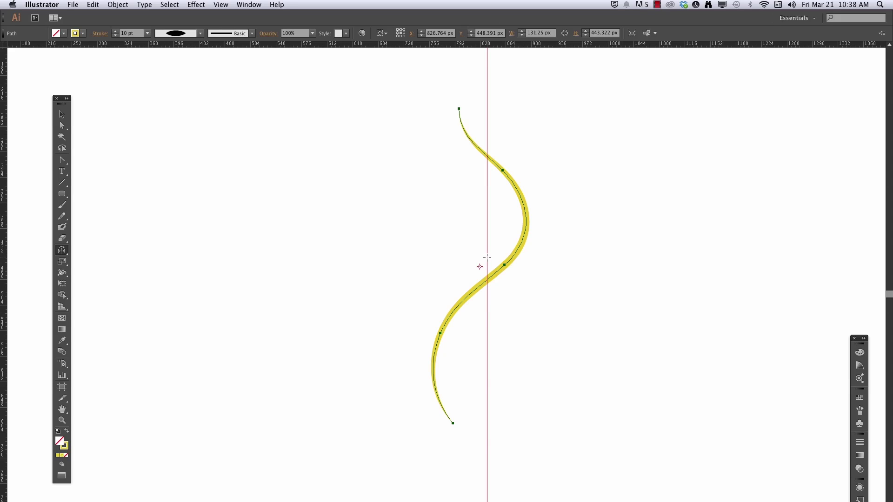
pyautogui.keyDown('alt'); pyautogui.click(487, 258); pyautogui.keyUp('alt')
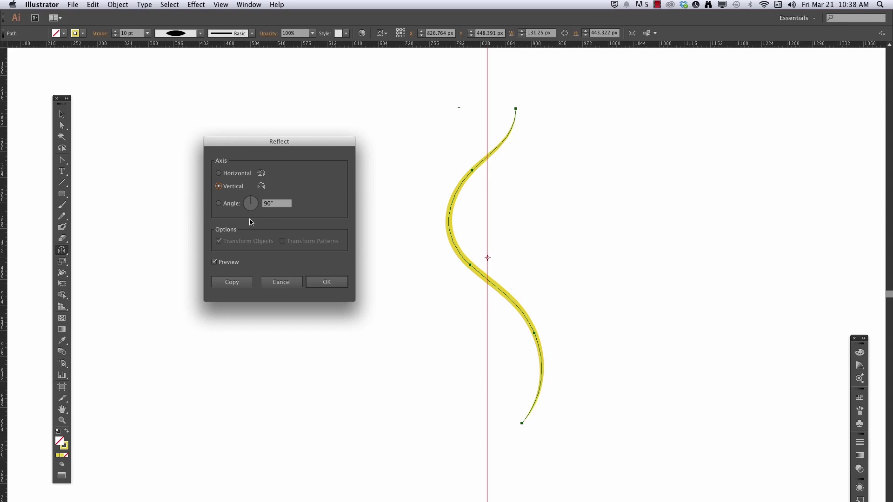
pyautogui.click(218, 174)
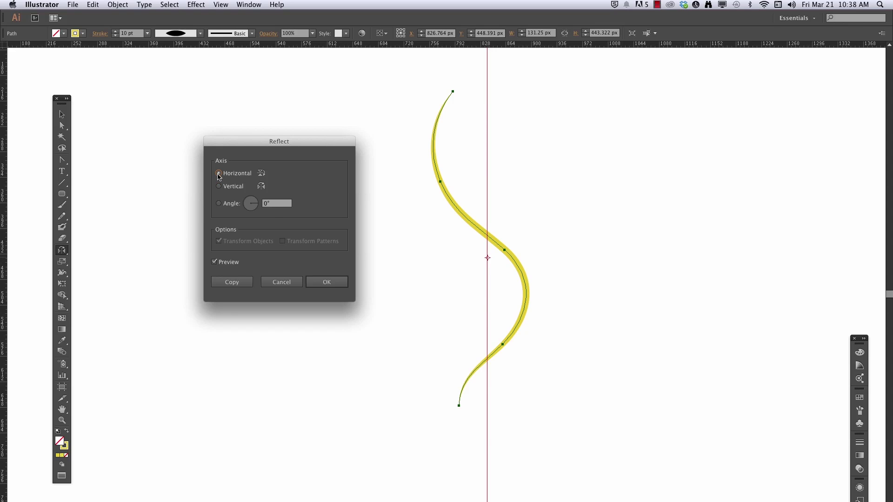
pyautogui.click(218, 187)
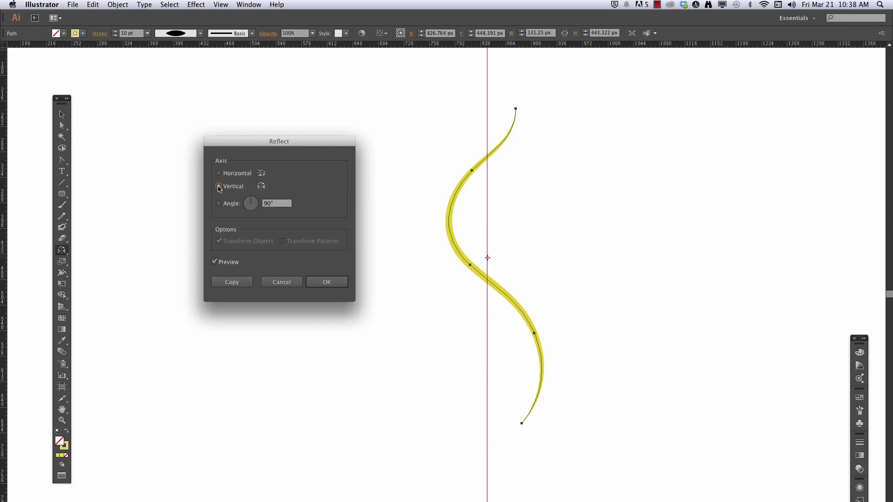
pyautogui.click(219, 173)
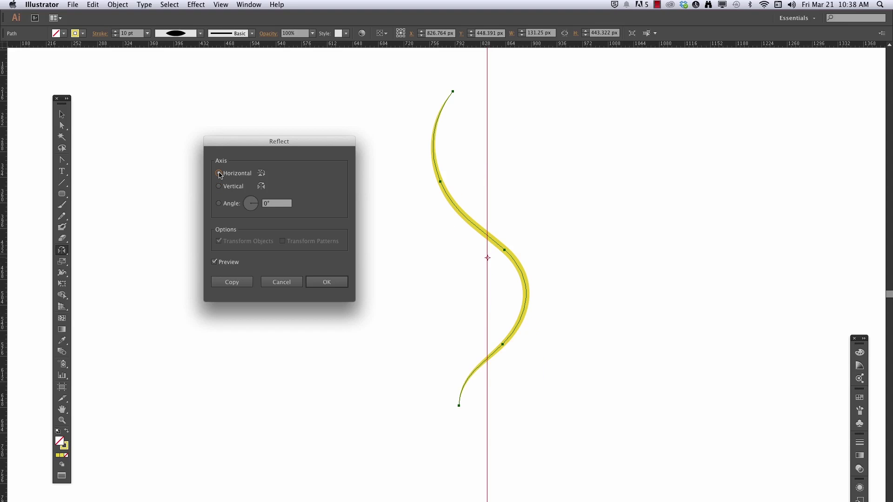
pyautogui.click(219, 186)
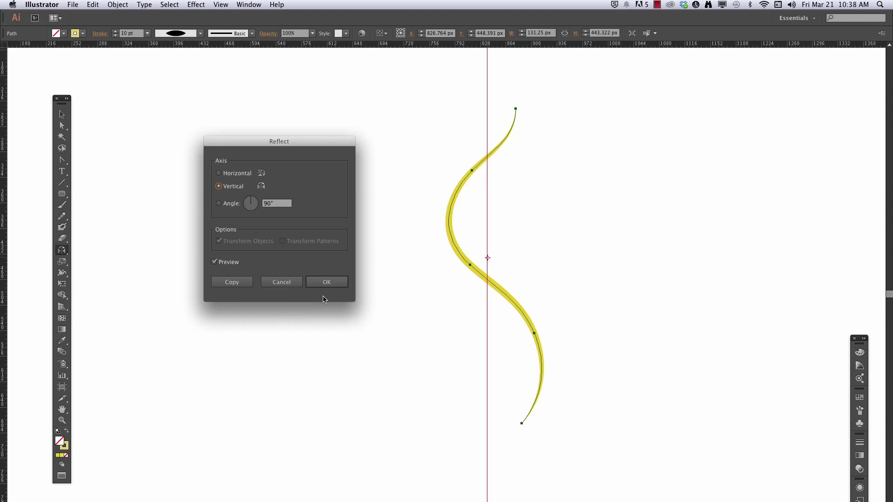
pyautogui.click(230, 282)
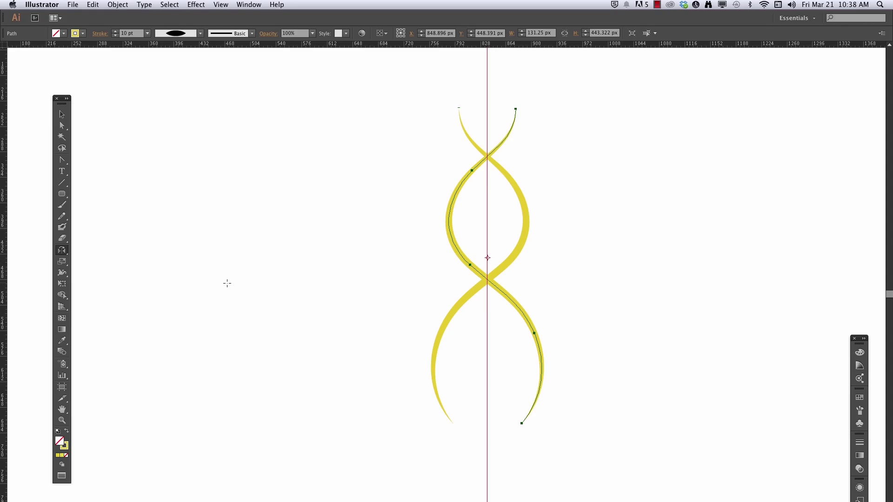
pyautogui.press('v')
pyautogui.click(549, 265)
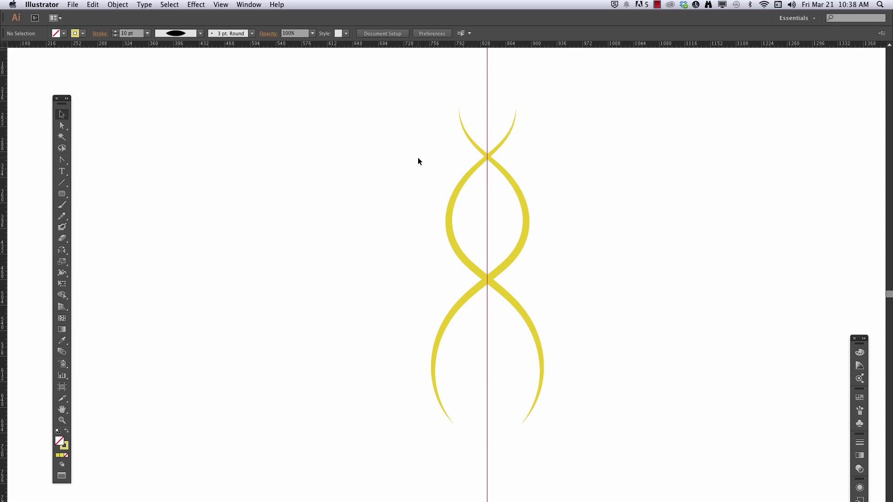
# Step: Expand the LineFilMotif layer, unlock the guides and select both curves with the guide
pyautogui.press('F7')
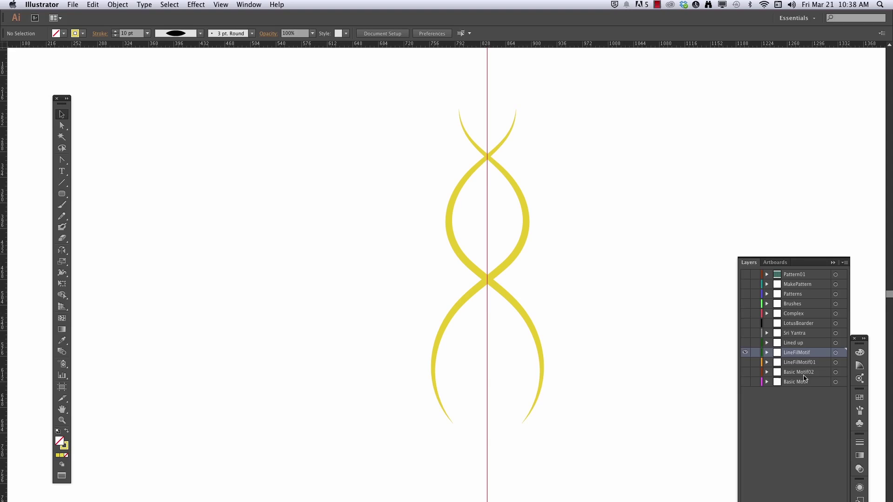
pyautogui.click(767, 354)
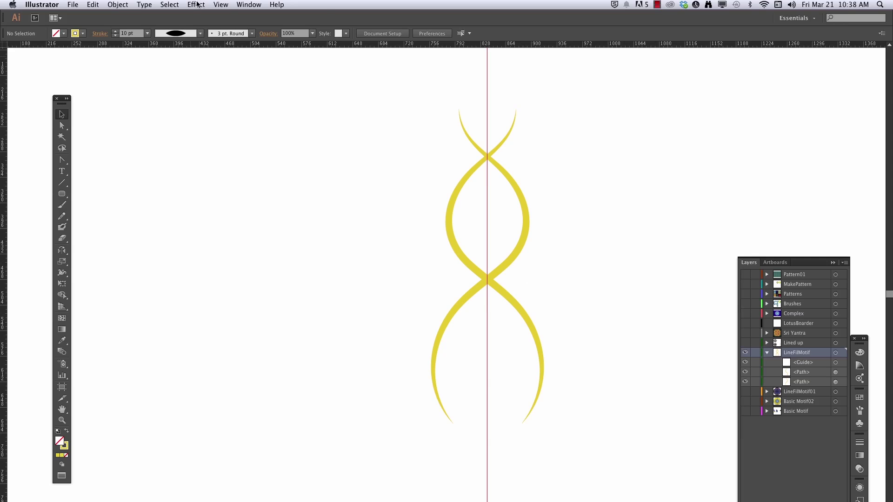
pyautogui.click(228, 5)
pyautogui.moveTo(255, 265)
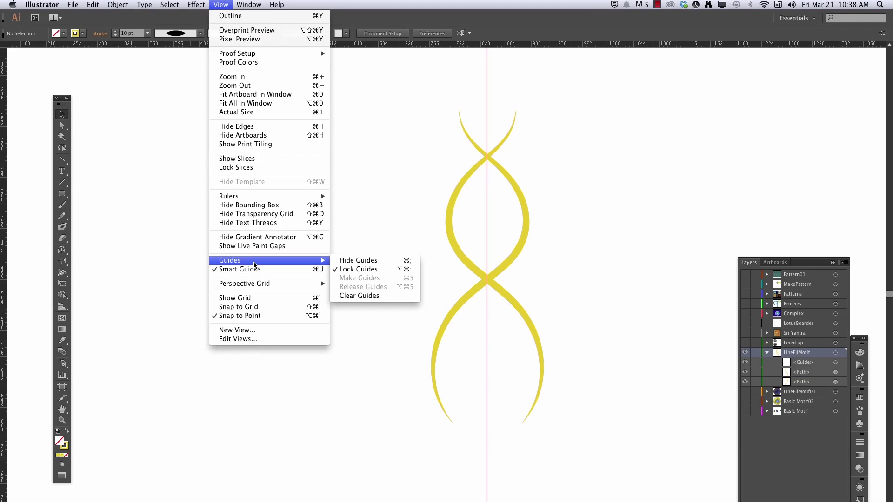
pyautogui.click(346, 271)
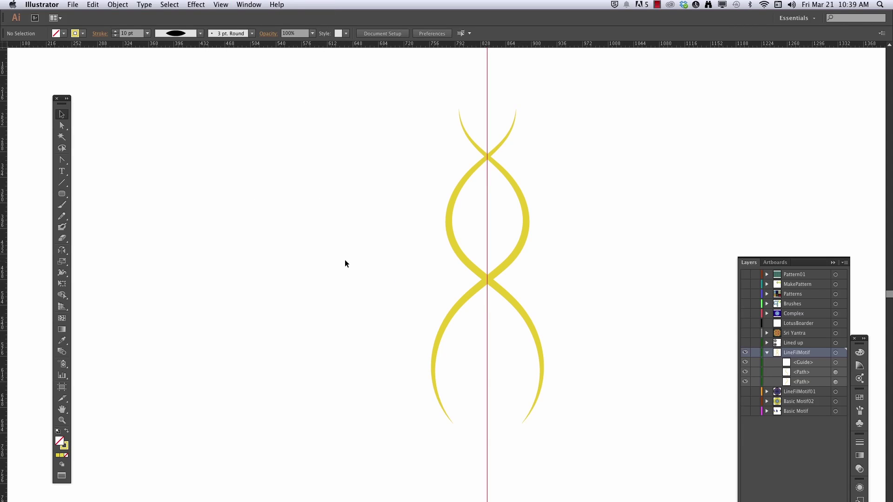
pyautogui.moveTo(399, 128); pyautogui.dragTo(579, 371)
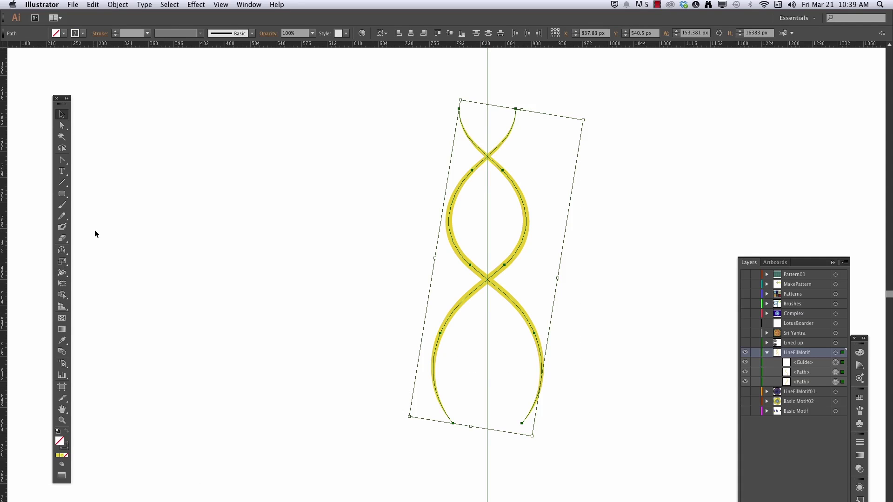
# Step: Cancel the trial 30° rotation in the Rotate dialog and lock the guides
pyautogui.click(62, 251)
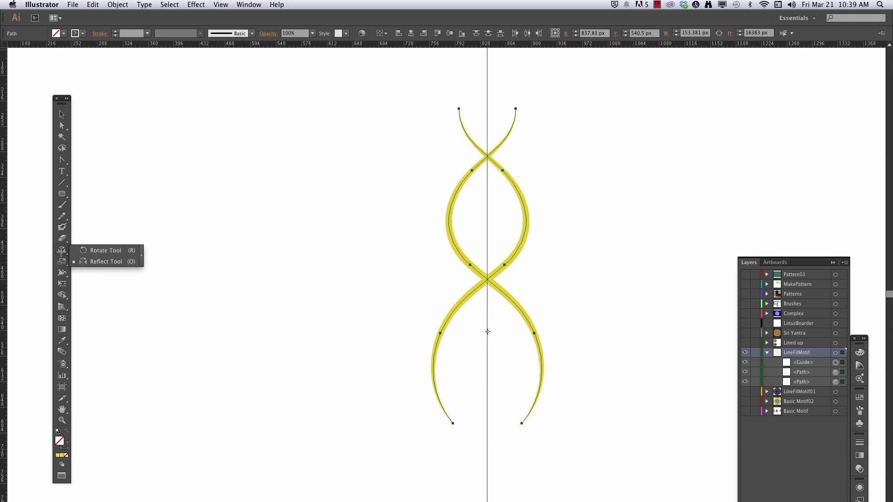
pyautogui.moveTo(62, 250); pyautogui.dragTo(94, 250)
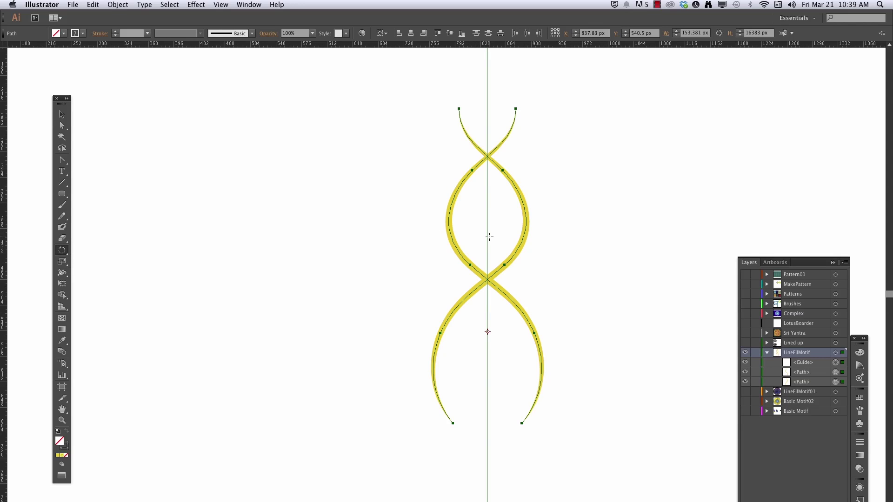
pyautogui.press('Return')
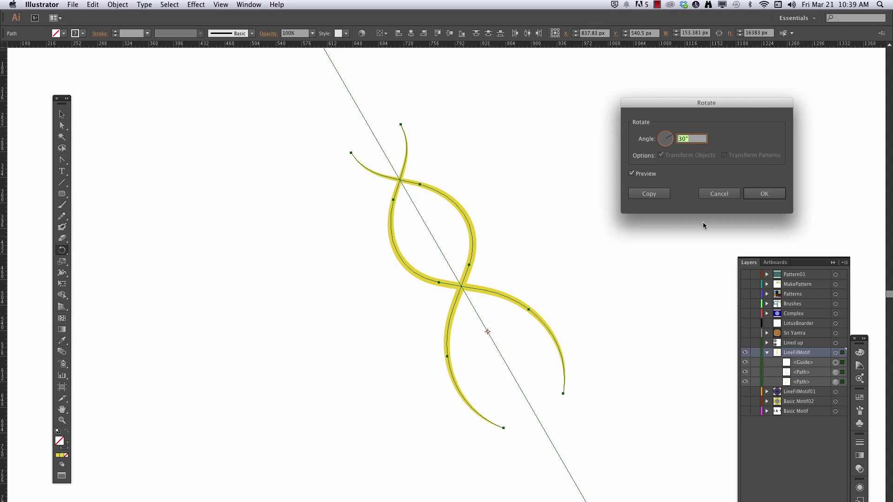
pyautogui.click(718, 193)
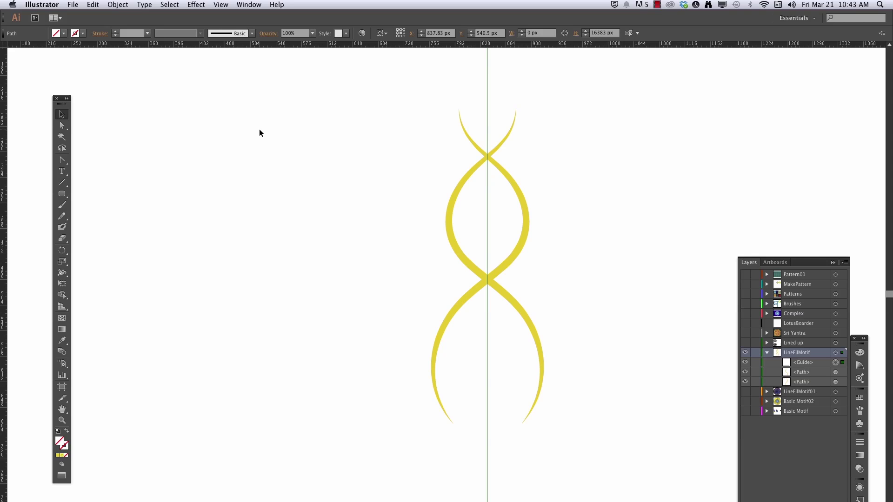
pyautogui.click(220, 5)
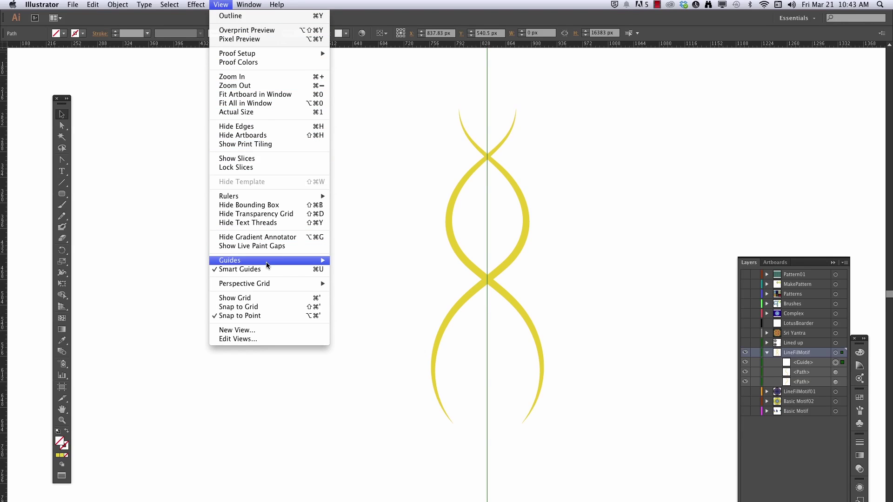
pyautogui.moveTo(269, 263)
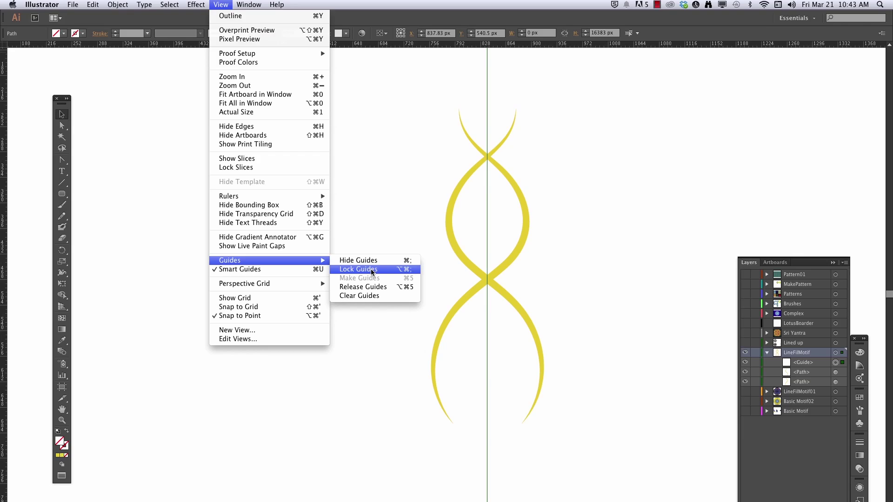
pyautogui.click(372, 269)
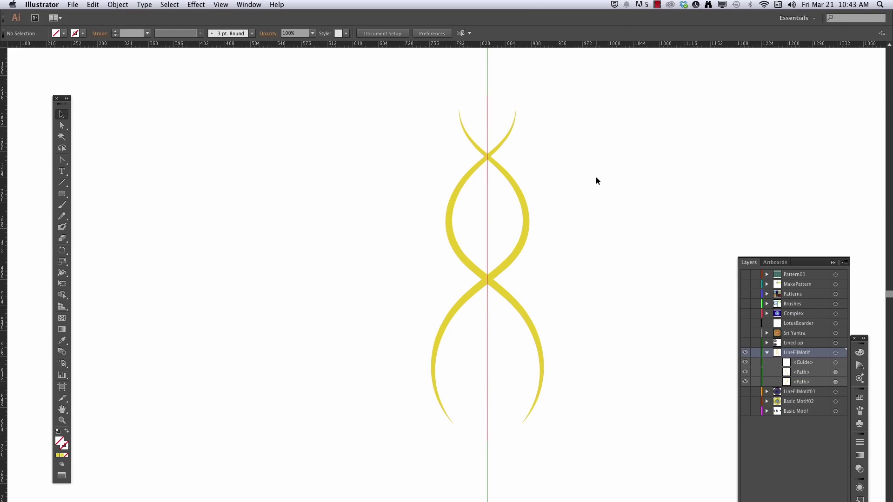
# Step: Duplicate the motif to the left and try a Shape Builder region on the copy's upper loop
pyautogui.moveTo(614, 158); pyautogui.dragTo(429, 324)
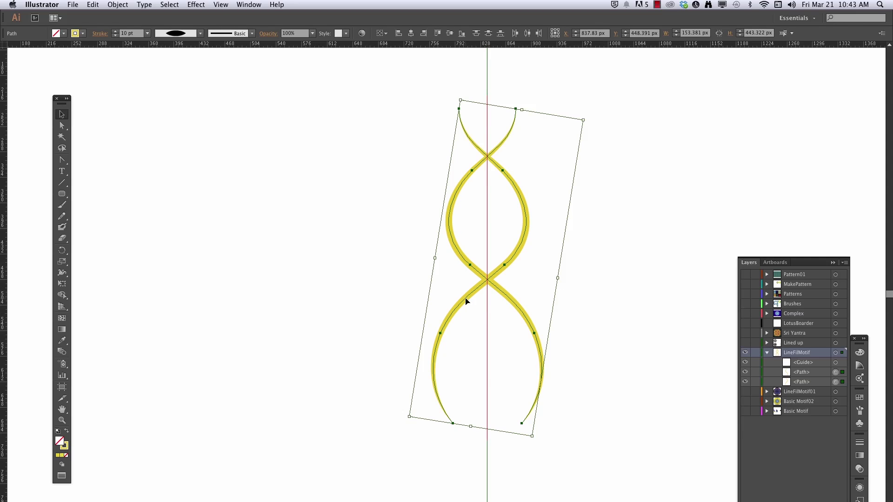
pyautogui.moveTo(464, 296); pyautogui.dragTo(281, 298)
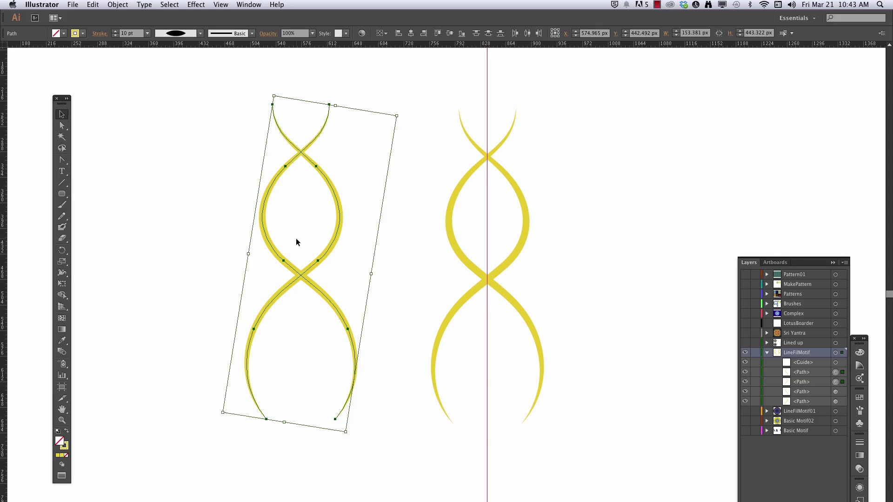
pyautogui.click(60, 276)
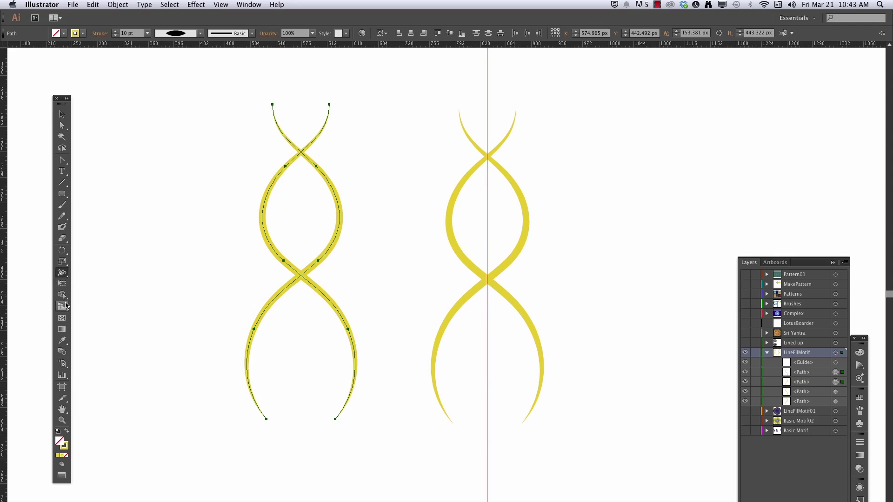
pyautogui.click(62, 295)
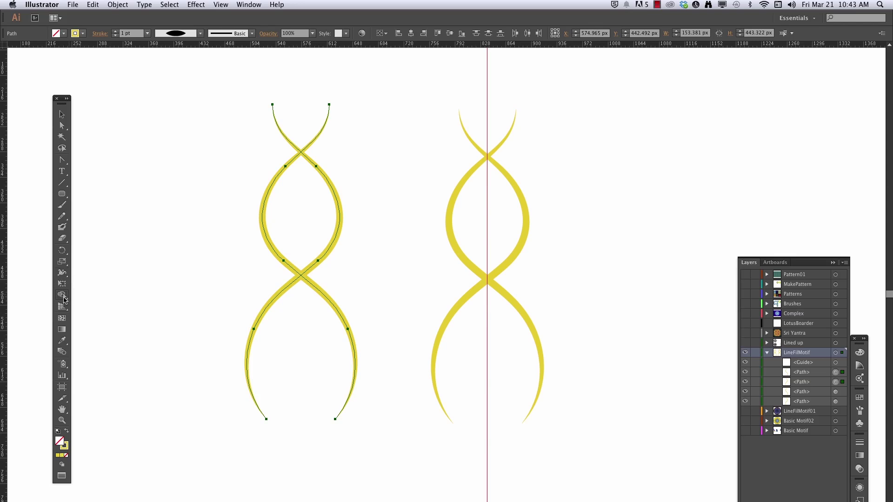
pyautogui.click(860, 401)
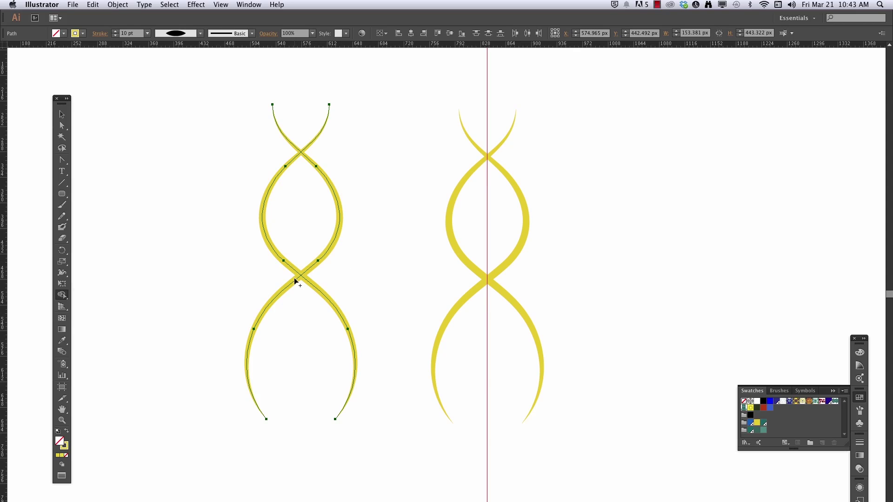
pyautogui.click(309, 215)
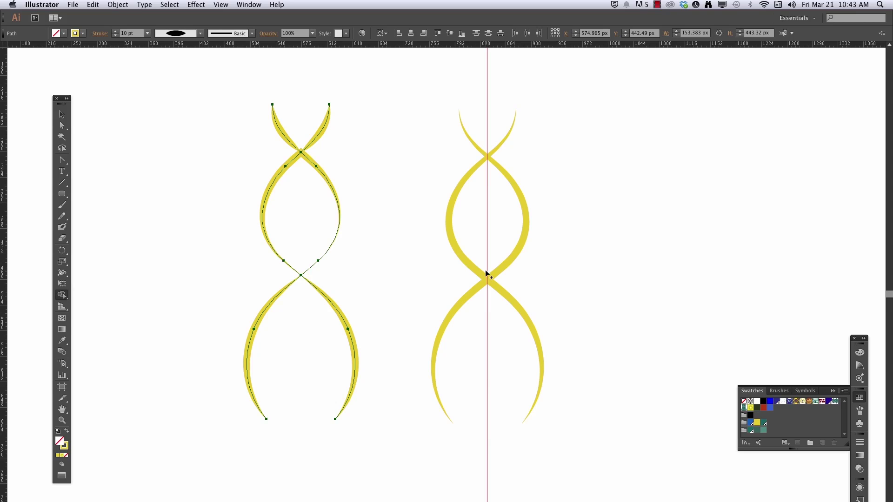
# Step: Select the left trial copy of the motif and delete it
pyautogui.click(62, 114)
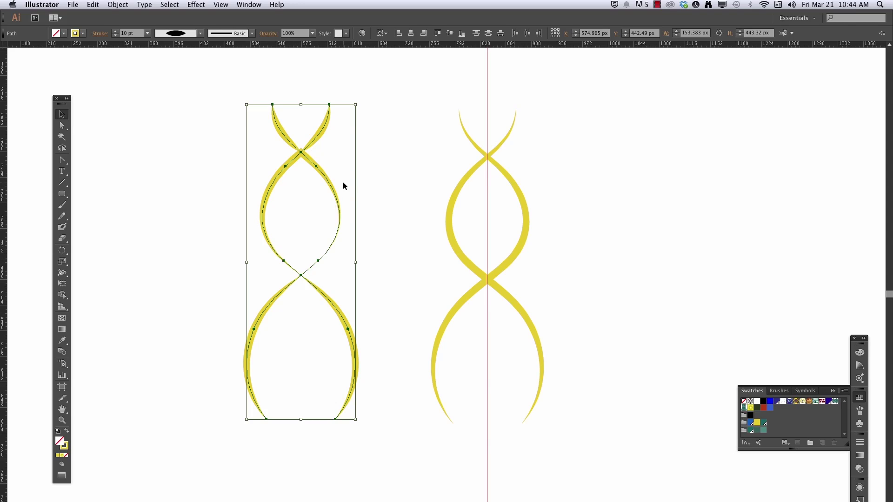
pyautogui.moveTo(387, 123); pyautogui.dragTo(203, 355)
pyautogui.press('Delete')
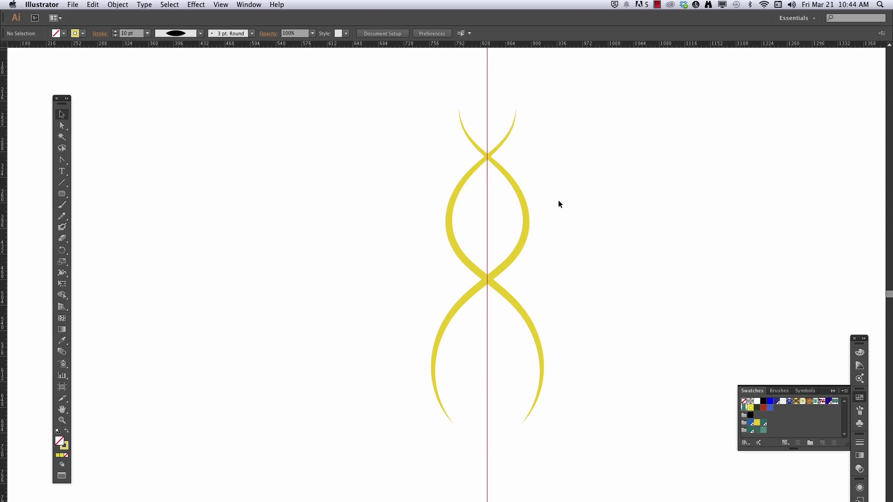
# Step: Convert the yellow motif's strokes into filled outlines with Object > Path > Outline Stroke
pyautogui.moveTo(564, 199); pyautogui.dragTo(403, 341)
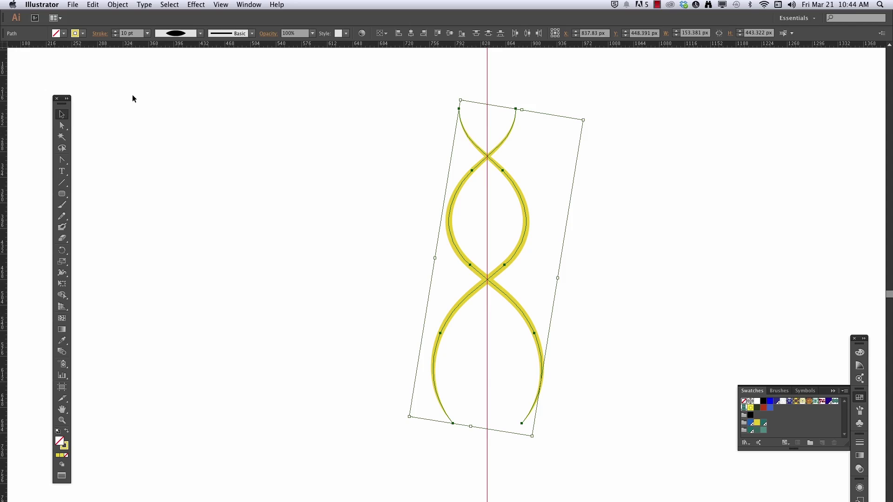
pyautogui.click(118, 5)
pyautogui.moveTo(153, 187)
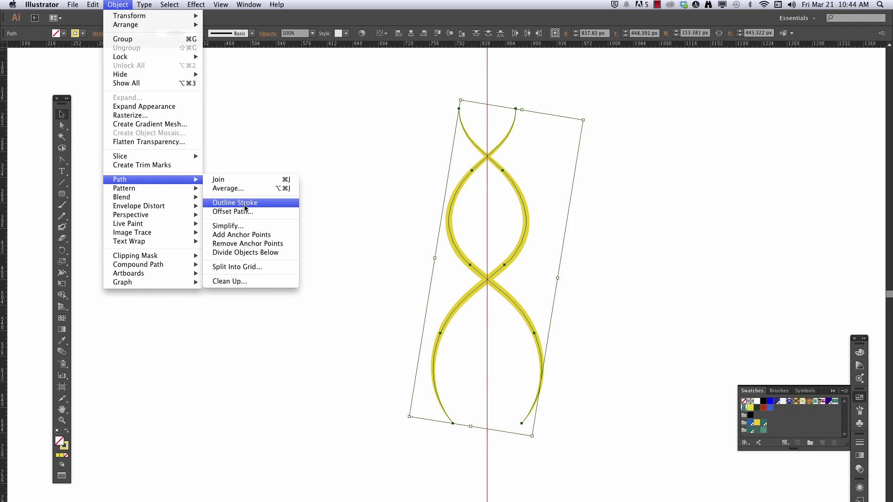
pyautogui.click(248, 203)
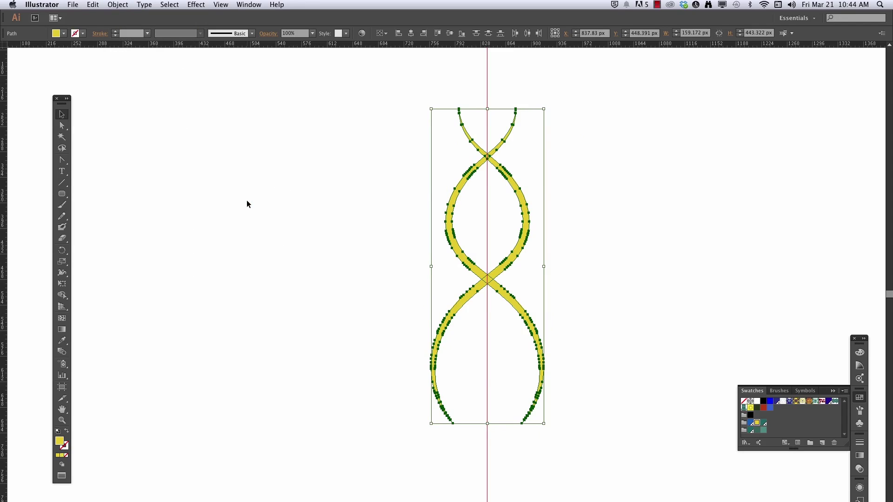
pyautogui.click(61, 295)
pyautogui.press('Right')
pyautogui.press('Right')
pyautogui.press('Right')
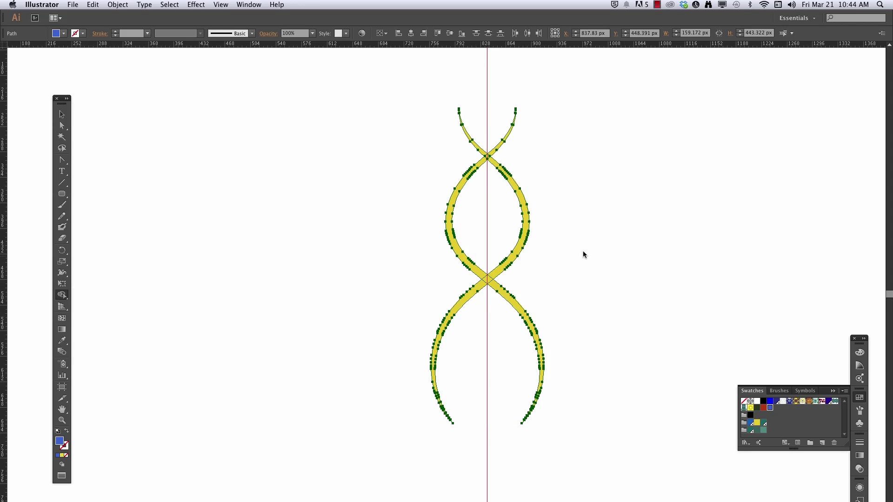
# Step: Try a blue Shape Builder fill in the upper lens region, then undo it
pyautogui.click(495, 224)
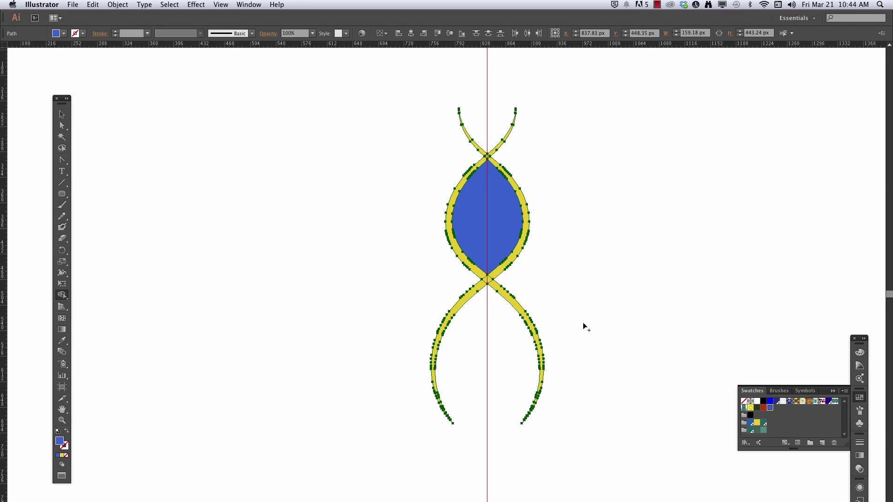
pyautogui.press('super+z')
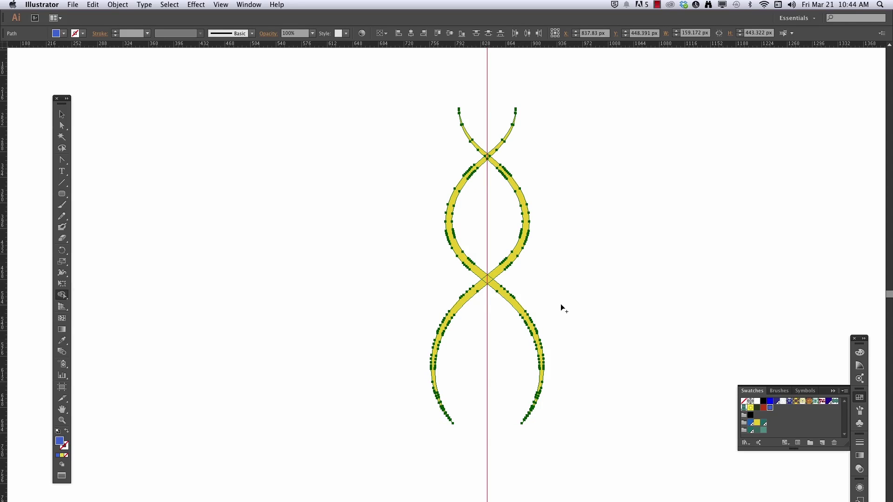
pyautogui.click(61, 114)
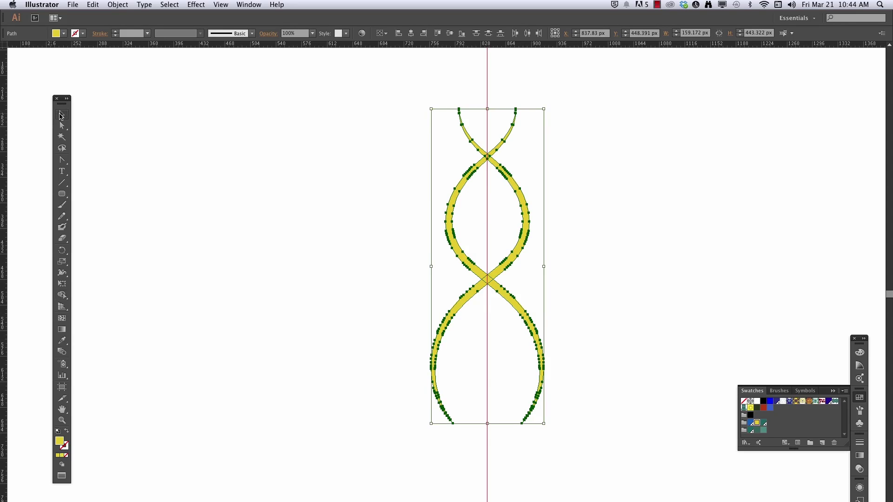
pyautogui.click(640, 302)
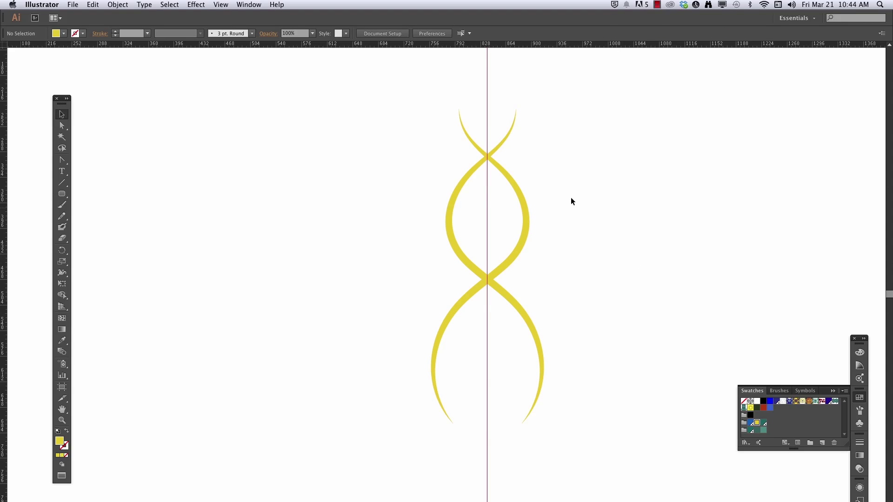
# Step: Group the two outlined yellow strands with Object > Group
pyautogui.moveTo(543, 289); pyautogui.dragTo(506, 317)
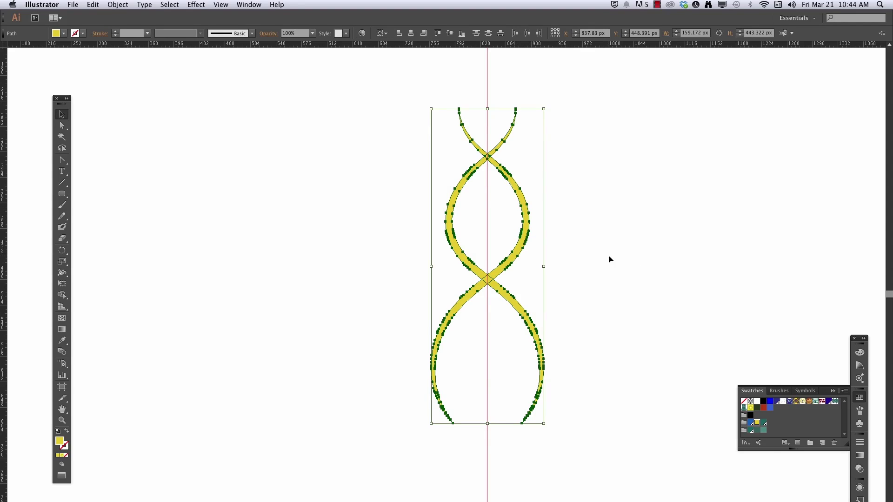
pyautogui.click(114, 4)
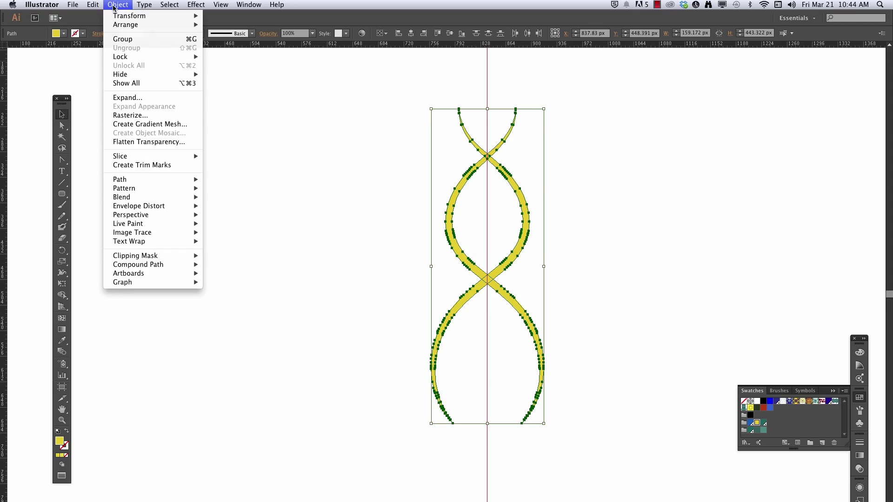
pyautogui.click(119, 38)
pyautogui.click(566, 309)
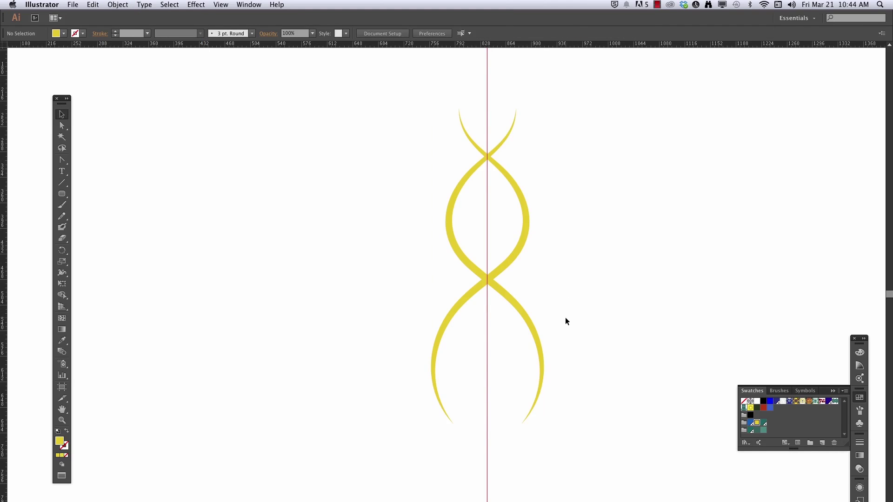
# Step: Make a 15° rotated copy of the motif group around a point just below it
pyautogui.keyDown('alt'); pyautogui.click(474, 369); pyautogui.keyUp('alt')
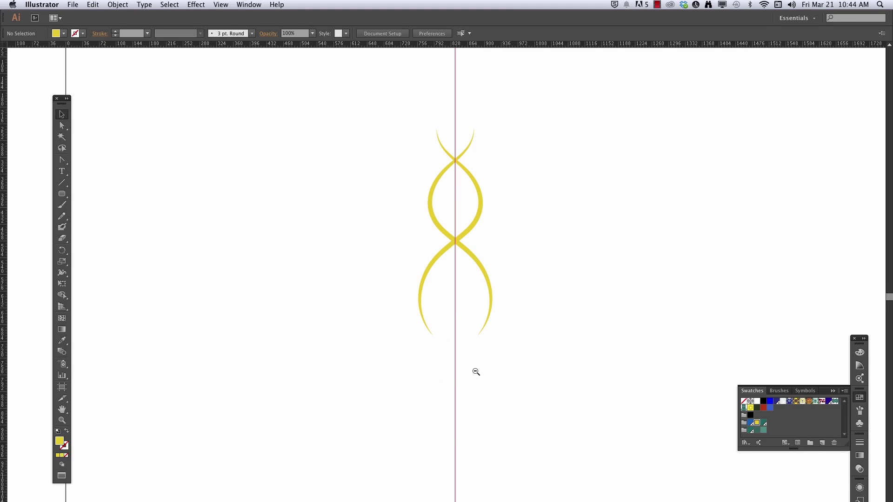
pyautogui.keyDown('alt'); pyautogui.click(475, 372); pyautogui.keyUp('alt')
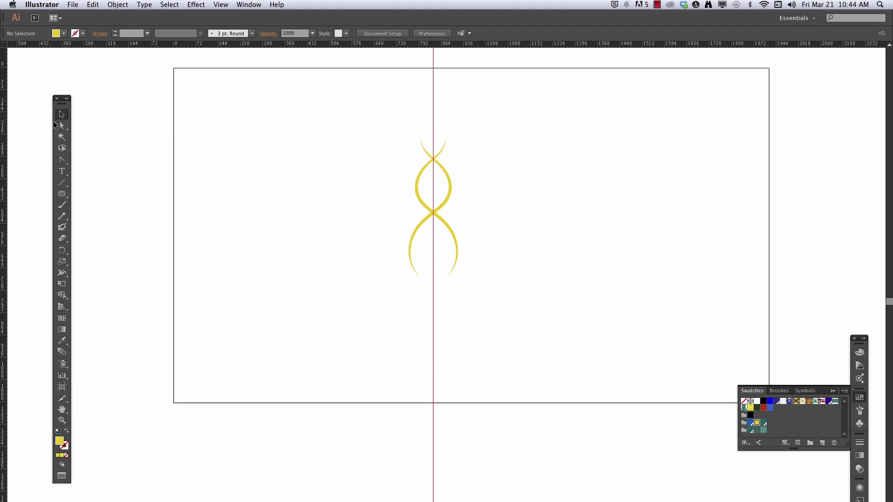
pyautogui.click(447, 201)
pyautogui.click(61, 252)
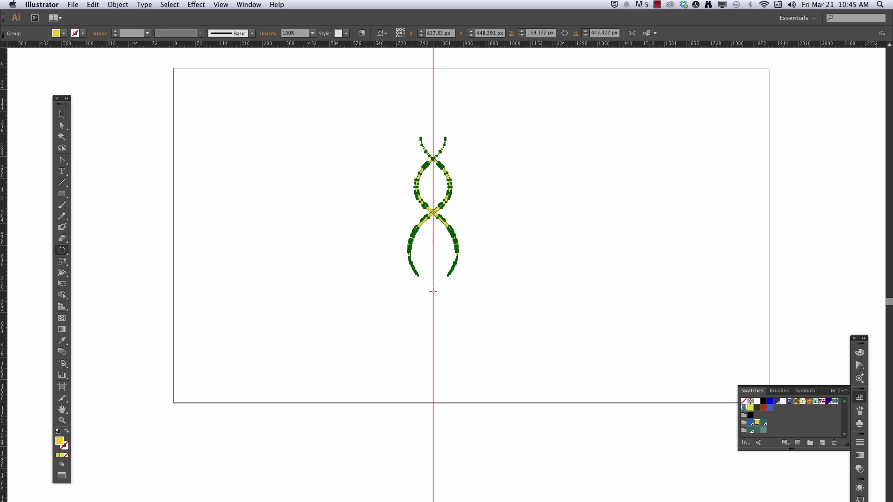
pyautogui.keyDown('alt'); pyautogui.click(433, 292); pyautogui.keyUp('alt')
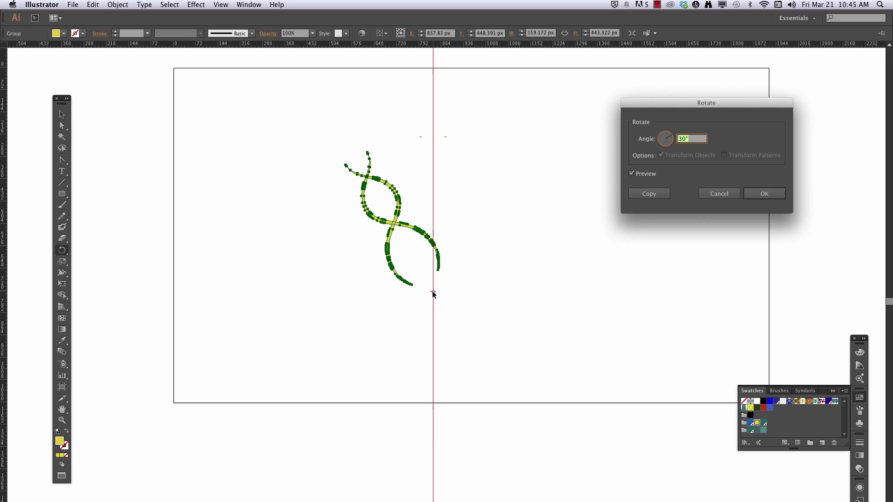
pyautogui.write('15')
pyautogui.click(631, 175)
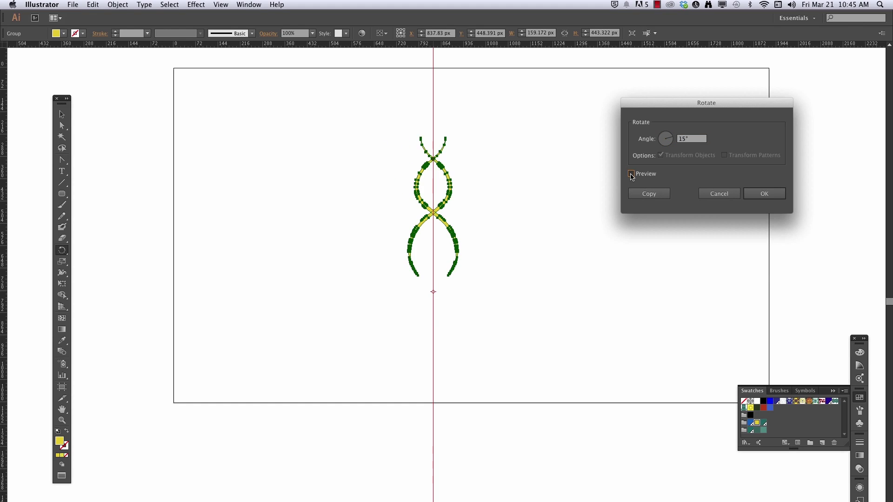
pyautogui.click(631, 175)
pyautogui.click(649, 194)
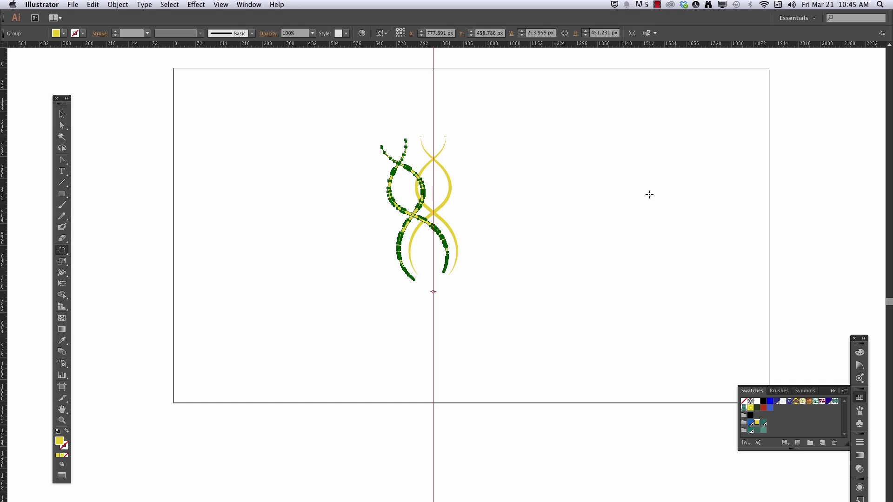
# Step: Repeat the 15° rotated copy with Transform Again until the rosette circle closes
pyautogui.press('super+d')
pyautogui.press('super+d')
pyautogui.press('super+d')
pyautogui.press('super+d')
pyautogui.press('super+d')
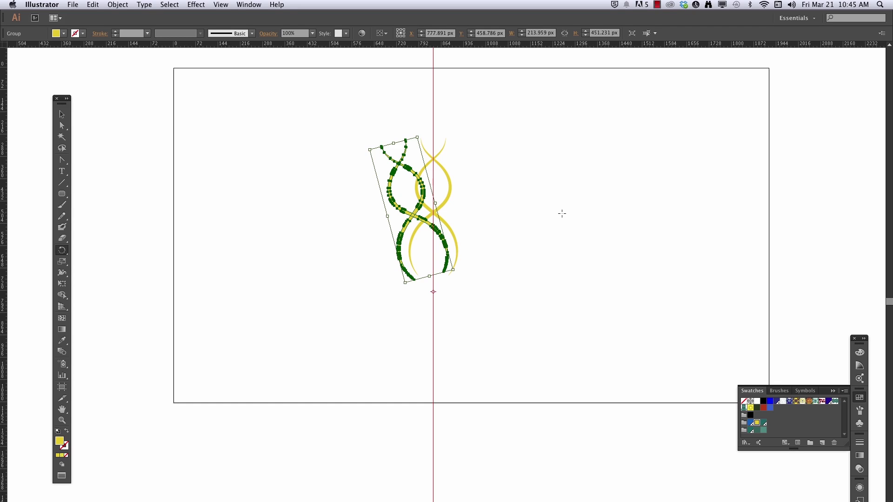
pyautogui.press('super+d')
pyautogui.press('super+d')
pyautogui.press('super+d')
pyautogui.press('super+d')
pyautogui.press('super+d')
pyautogui.press('super+d')
pyautogui.press('super+d')
pyautogui.press('super+d')
pyautogui.press('super+d')
pyautogui.press('super+d')
pyautogui.press('super+d')
pyautogui.press('super+d')
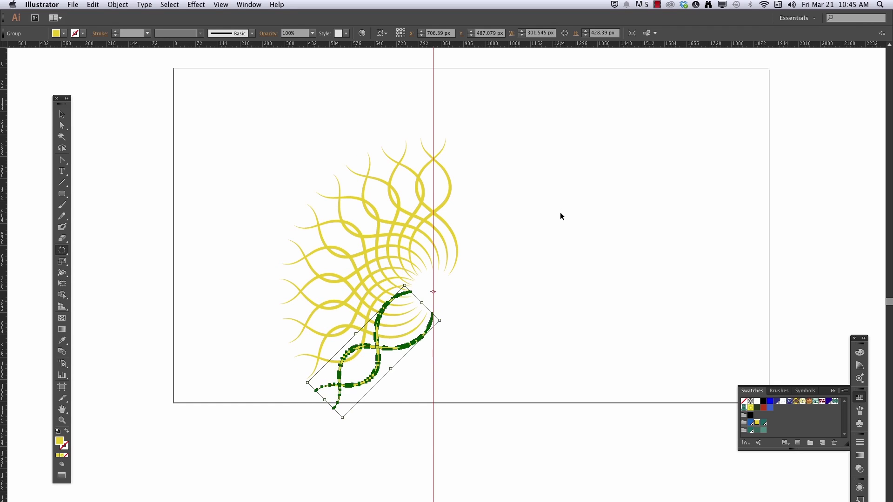
pyautogui.press('super+d')
pyautogui.press('super+d')
pyautogui.press('super+d')
pyautogui.press('super+d')
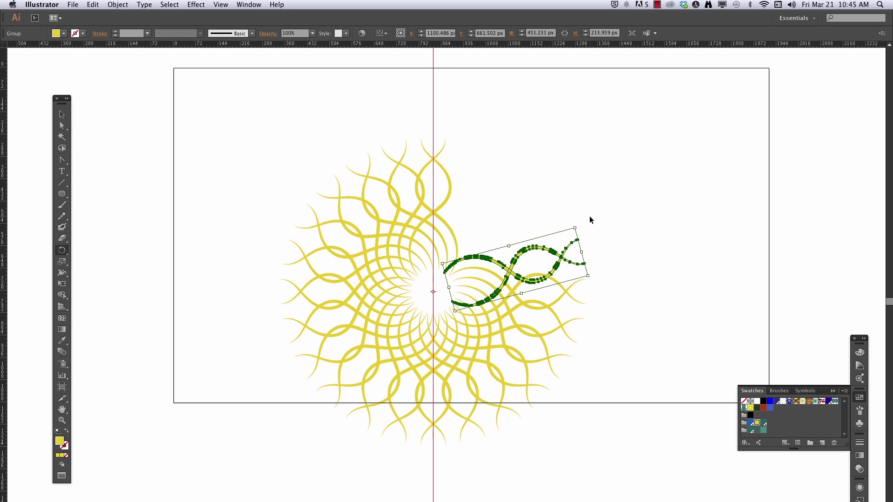
pyautogui.press('super+d')
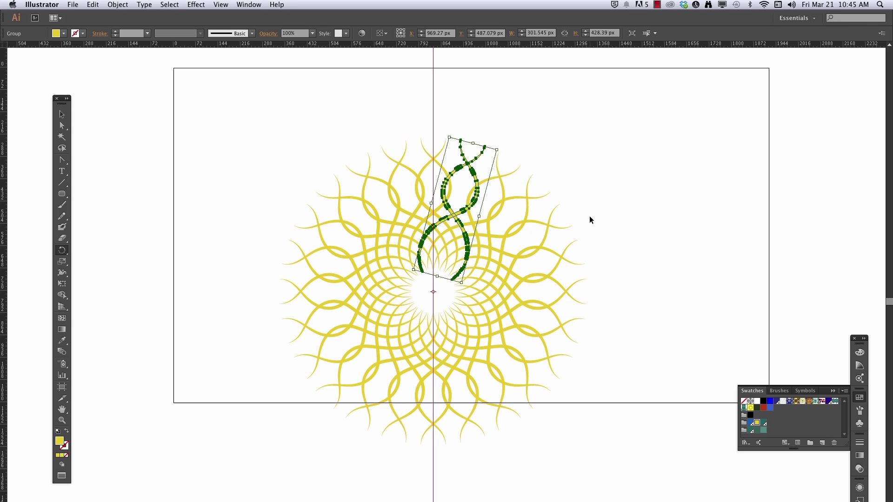
pyautogui.click(62, 114)
pyautogui.click(354, 283)
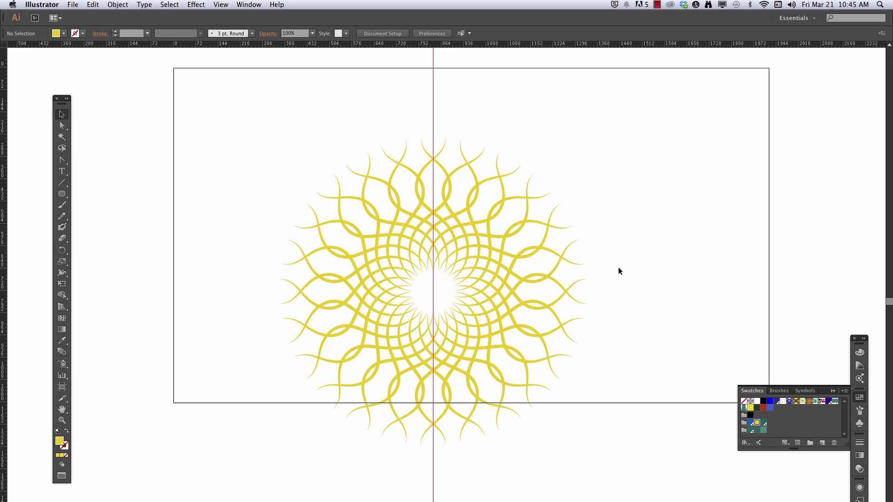
# Step: Set one helix aside at right, then shrink the rosette to about 373 px and move it top-left
pyautogui.click(440, 168)
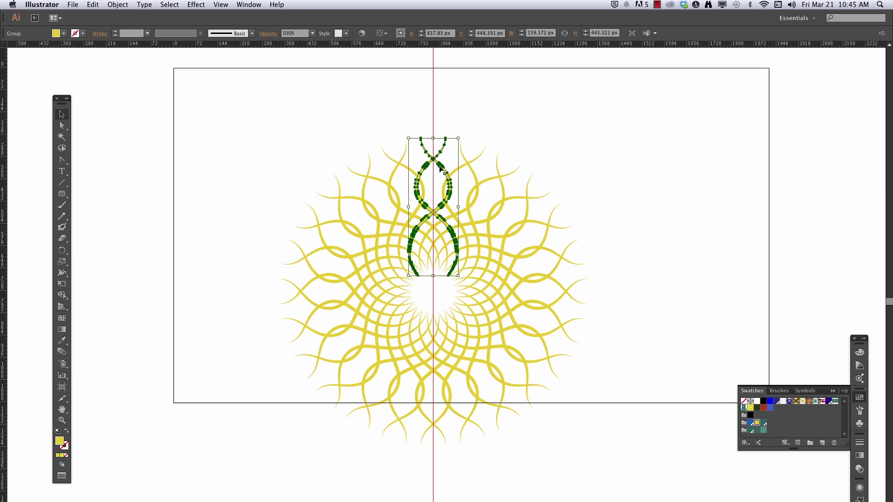
pyautogui.moveTo(440, 170); pyautogui.dragTo(681, 131)
pyautogui.moveTo(593, 167); pyautogui.dragTo(276, 449)
pyautogui.press('super+h')
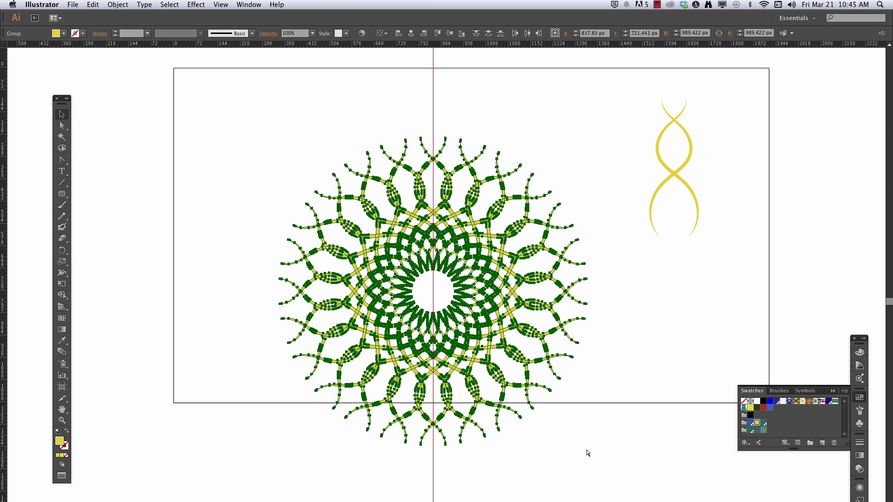
pyautogui.press('super+h')
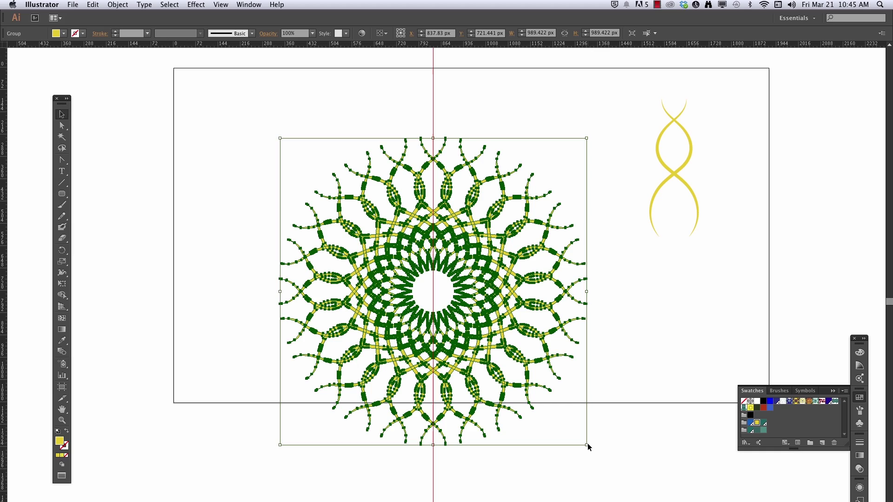
pyautogui.moveTo(585, 444); pyautogui.dragTo(396, 254)
pyautogui.moveTo(348, 214); pyautogui.dragTo(251, 153)
# Step: Bring the spare helix back to the top centre of the artboard
pyautogui.click(245, 275)
pyautogui.moveTo(706, 119); pyautogui.dragTo(642, 212)
pyautogui.moveTo(687, 186); pyautogui.dragTo(445, 182)
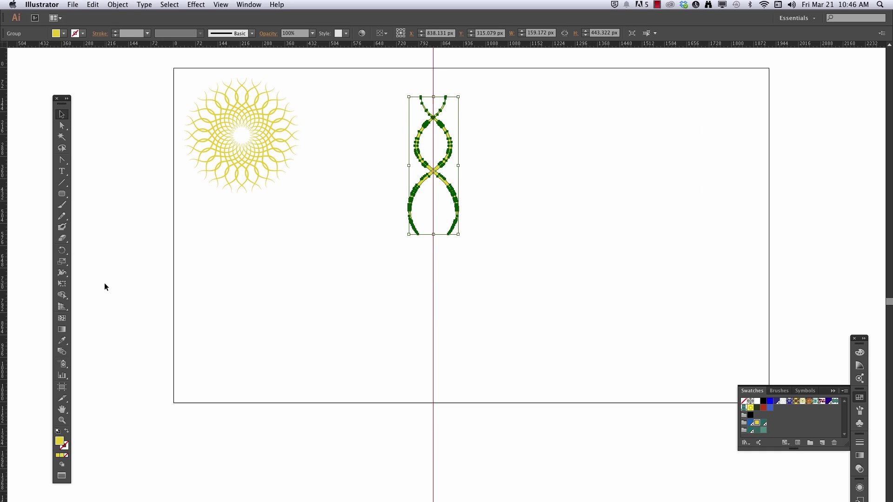
# Step: Build a larger second rosette from repeated 15° rotated copies of the helix
pyautogui.click(56, 252)
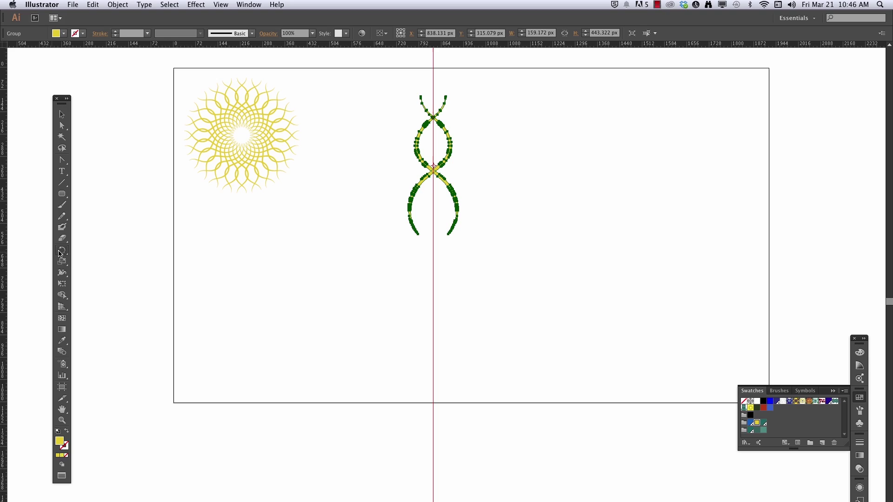
pyautogui.keyDown('alt'); pyautogui.click(433, 236); pyautogui.keyUp('alt')
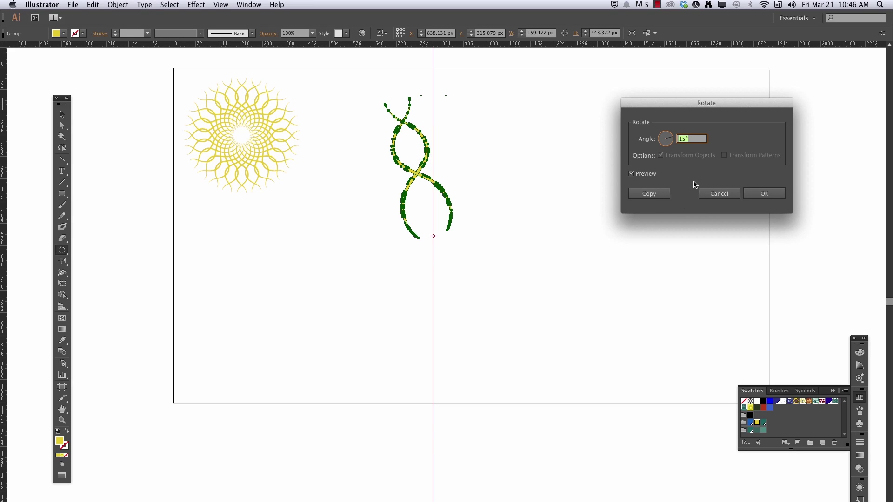
pyautogui.click(649, 194)
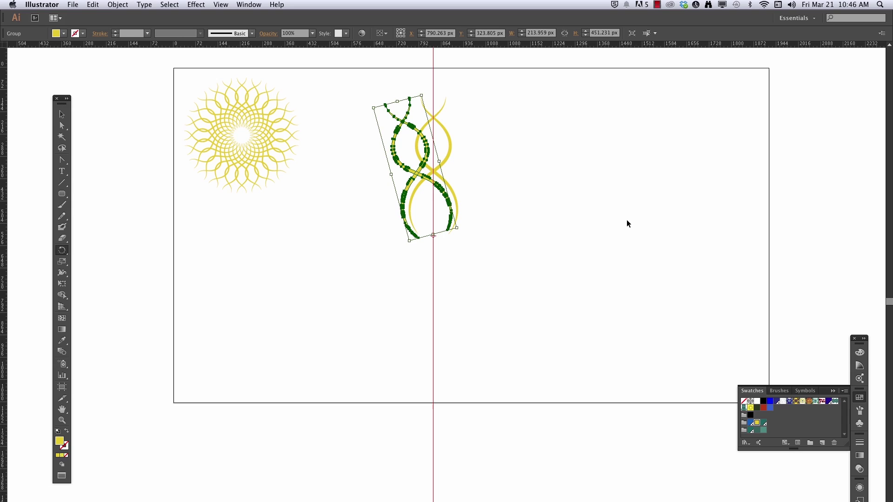
pyautogui.hotkey('ctrl', 'd')
pyautogui.hotkey('ctrl', 'd')
pyautogui.hotkey('ctrl', 'd')
pyautogui.hotkey('ctrl', 'd')
pyautogui.hotkey('ctrl', 'd')
pyautogui.hotkey('ctrl', 'd')
pyautogui.hotkey('ctrl', 'd')
pyautogui.hotkey('ctrl', 'd')
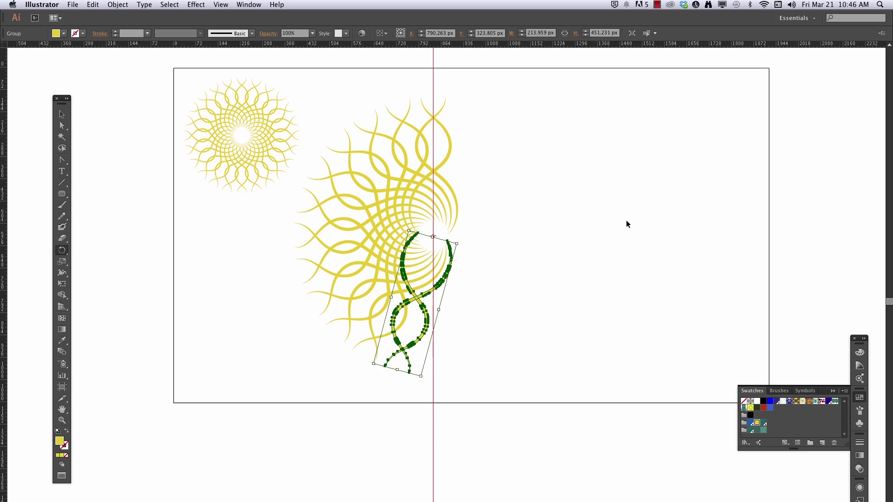
pyautogui.hotkey('ctrl', 'd')
pyautogui.hotkey('ctrl', 'd')
pyautogui.hotkey('ctrl', 'd')
pyautogui.hotkey('ctrl', 'd')
pyautogui.hotkey('ctrl', 'd')
pyautogui.hotkey('ctrl', 'd')
pyautogui.hotkey('ctrl', 'd')
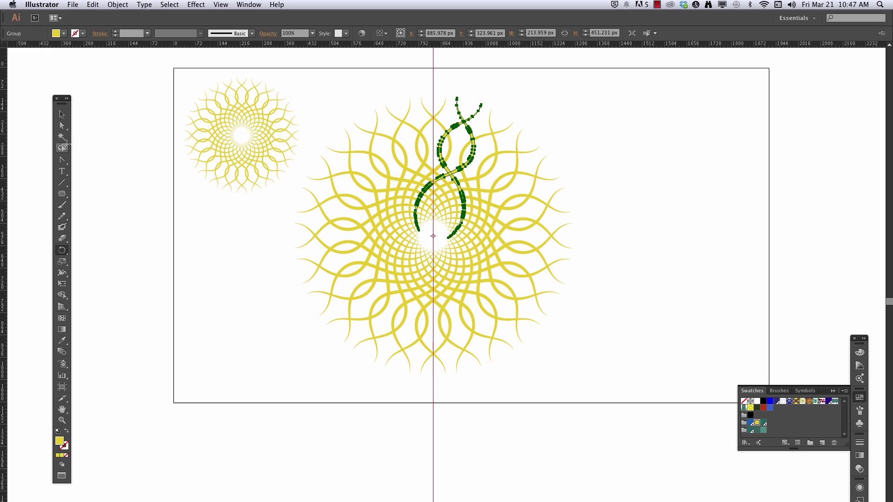
pyautogui.click(62, 114)
pyautogui.click(188, 237)
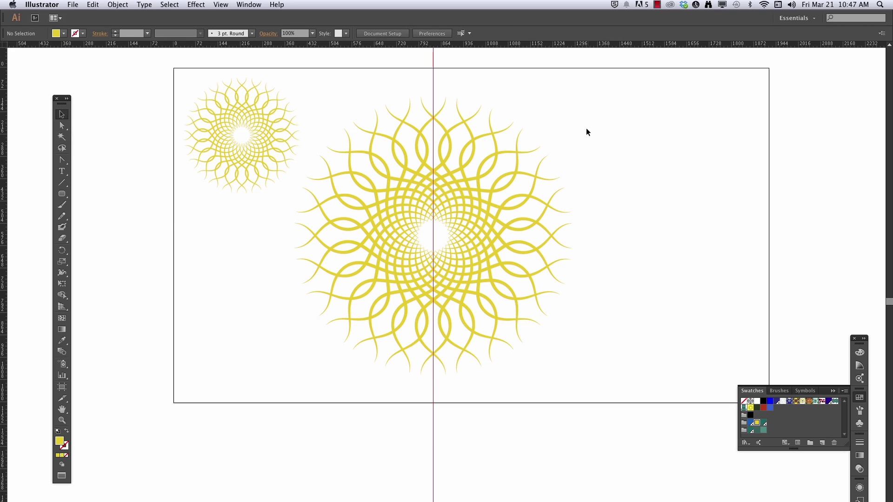
# Step: Move the top helix copy off to the right side as a spare
pyautogui.moveTo(611, 135); pyautogui.dragTo(354, 316)
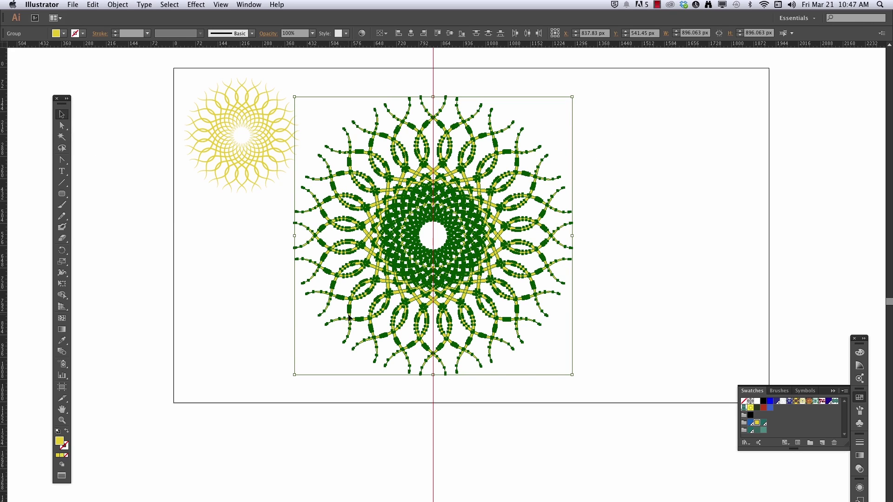
pyautogui.click(504, 109)
pyautogui.click(442, 126)
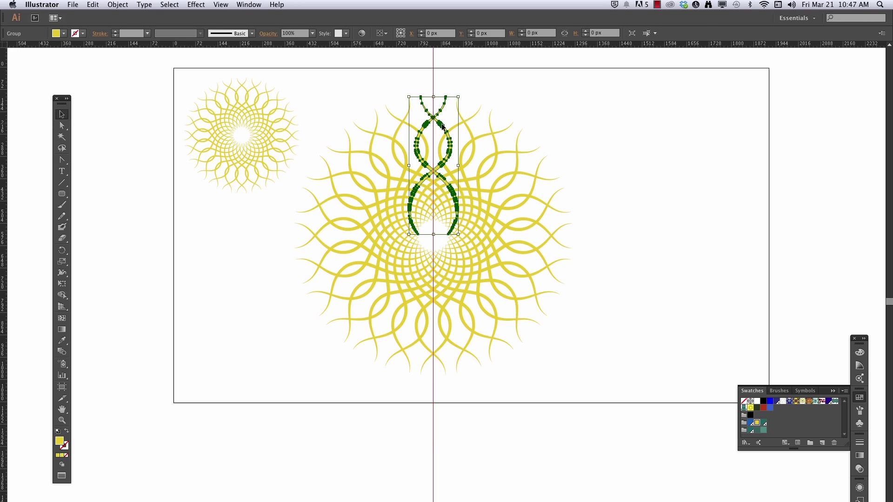
pyautogui.moveTo(442, 125); pyautogui.dragTo(679, 126)
# Step: Shrink the large rosette to 387 px and place it below the first rosette
pyautogui.click(607, 160)
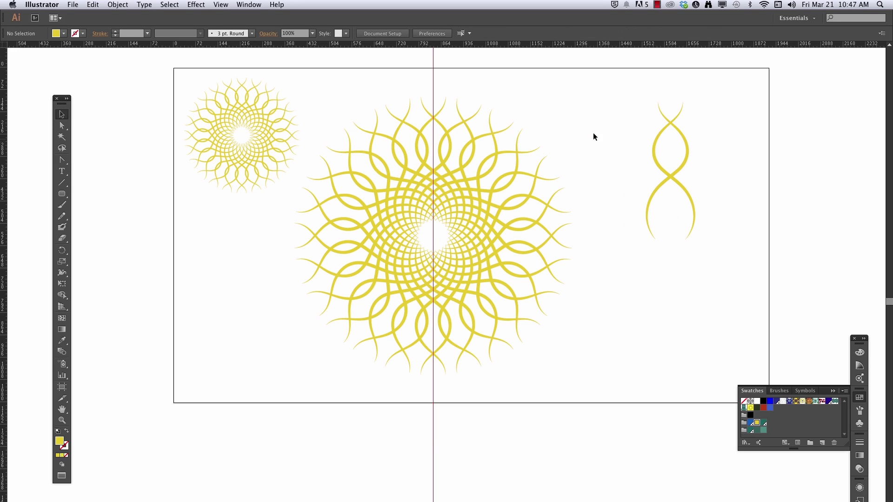
pyautogui.moveTo(572, 100); pyautogui.dragTo(335, 368)
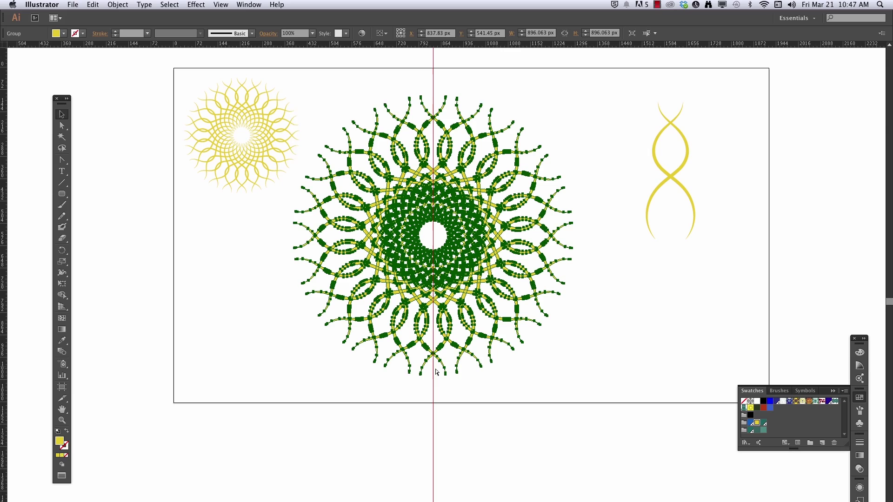
pyautogui.moveTo(573, 379); pyautogui.dragTo(414, 217)
pyautogui.moveTo(339, 155); pyautogui.dragTo(260, 270)
pyautogui.click(364, 338)
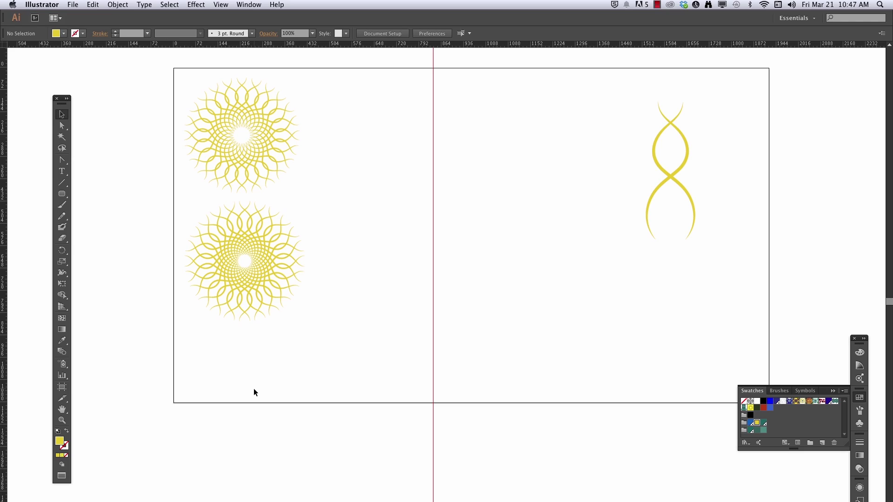
# Step: Move the spare helix from the right back to the top centre guide
pyautogui.moveTo(729, 106); pyautogui.dragTo(534, 308)
pyautogui.press('super+shift+b')
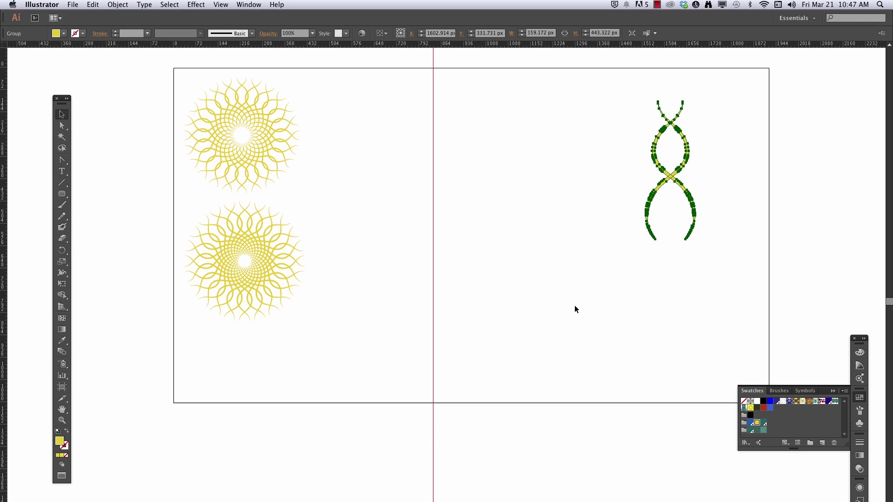
pyautogui.press('super+shift+b')
pyautogui.moveTo(676, 178); pyautogui.dragTo(434, 180)
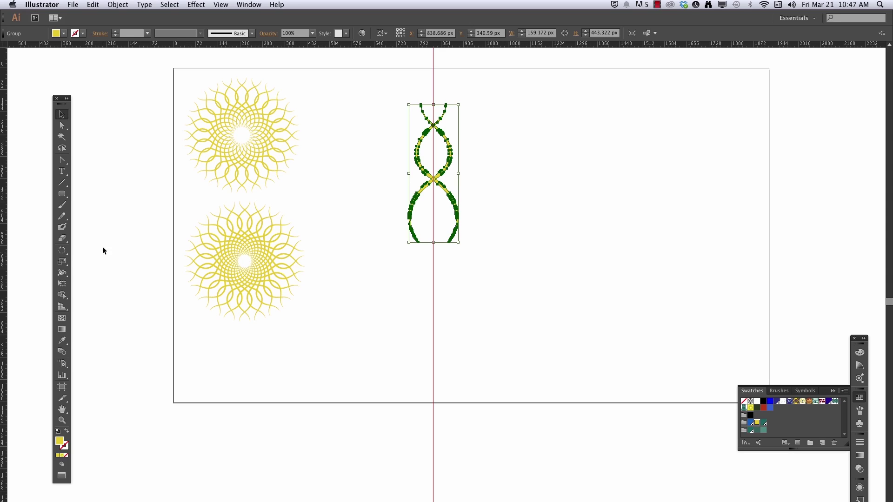
# Step: Form a third, roughly 767 px rosette from 15° helix copies, undoing one extra copy
pyautogui.click(57, 251)
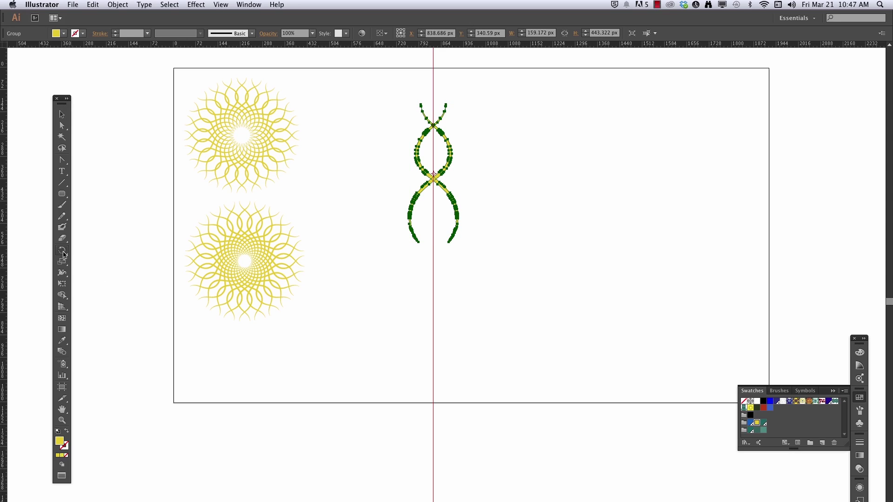
pyautogui.keyDown('alt'); pyautogui.click(433, 223); pyautogui.keyUp('alt')
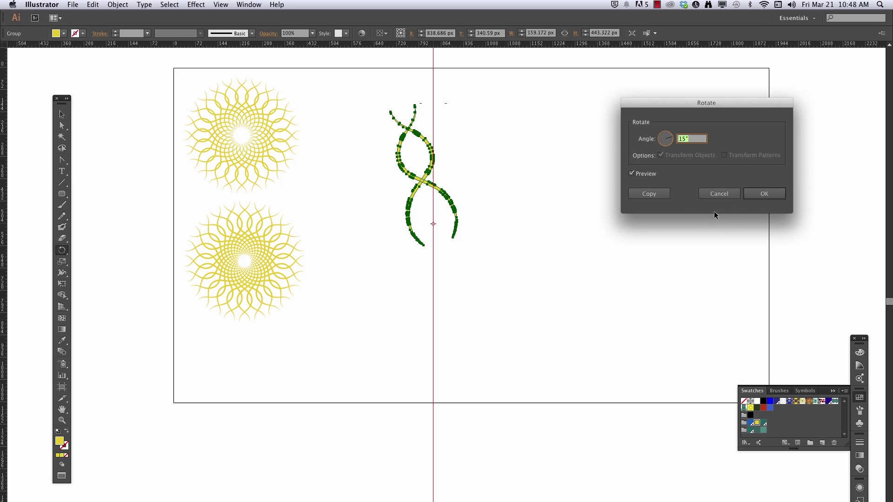
pyautogui.click(643, 196)
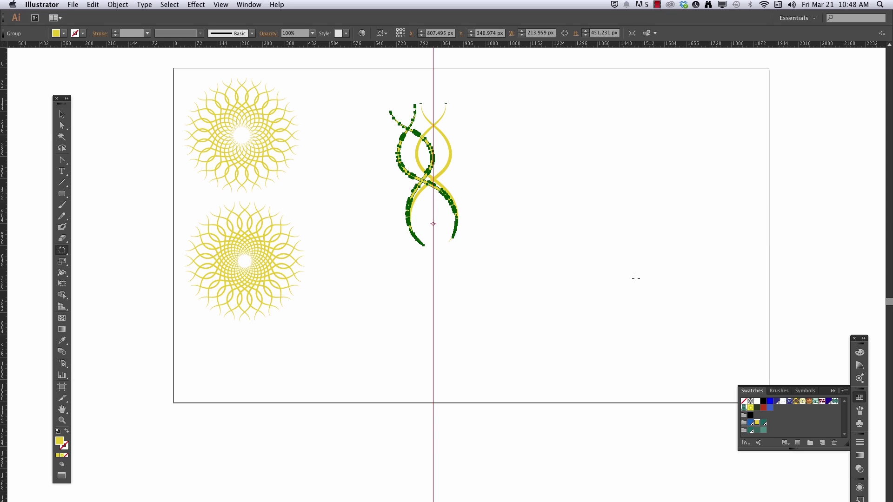
pyautogui.press('super+d')
pyautogui.press('super+d')
pyautogui.press('super+d')
pyautogui.press('super+d')
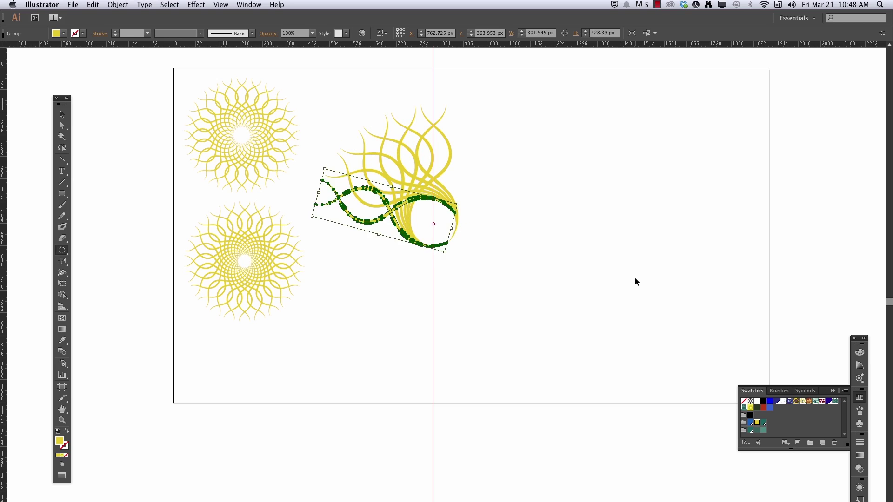
pyautogui.press('super+d')
pyautogui.press('super+d')
pyautogui.press('super+d')
pyautogui.press('super+d')
pyautogui.press('super+d')
pyautogui.press('super+d')
pyautogui.press('super+d')
pyautogui.press('super+d')
pyautogui.press('super+d')
pyautogui.press('super+d')
pyautogui.press('super+d')
pyautogui.press('super+d')
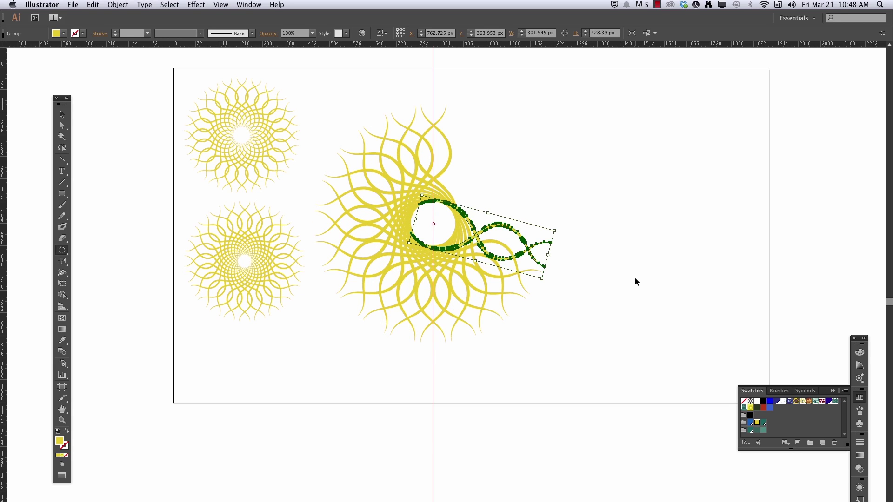
pyautogui.press('super+d')
pyautogui.press('super+d')
pyautogui.press('super+d')
pyautogui.press('super+d')
pyautogui.press('super+d')
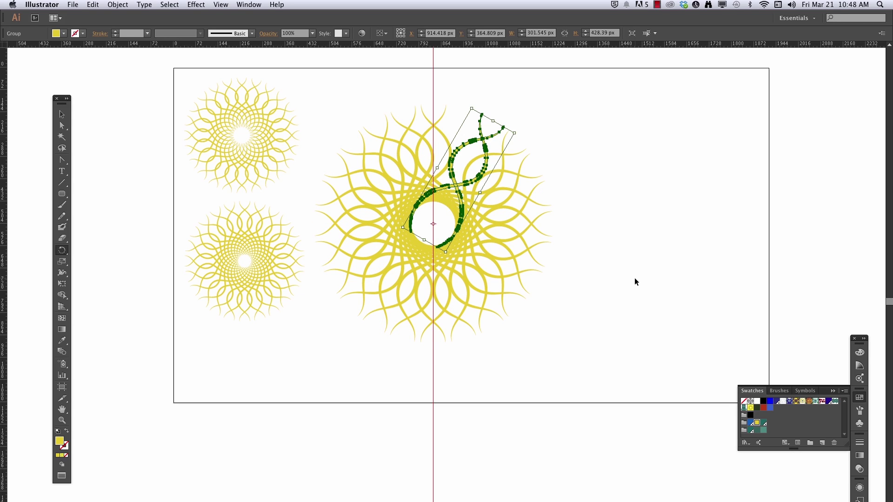
pyautogui.press('super+z')
pyautogui.click(62, 114)
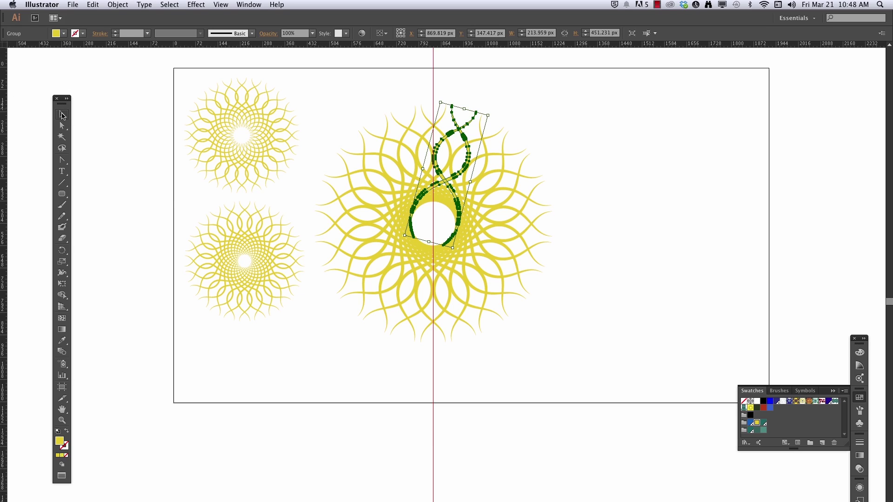
pyautogui.click(566, 395)
pyautogui.moveTo(594, 127); pyautogui.dragTo(339, 356)
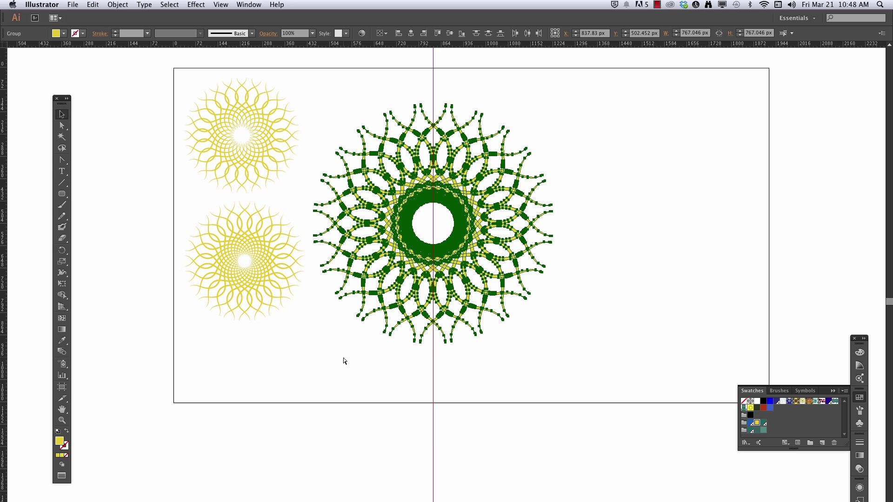
# Step: Remove the vertical guide from the artboard
pyautogui.click(602, 347)
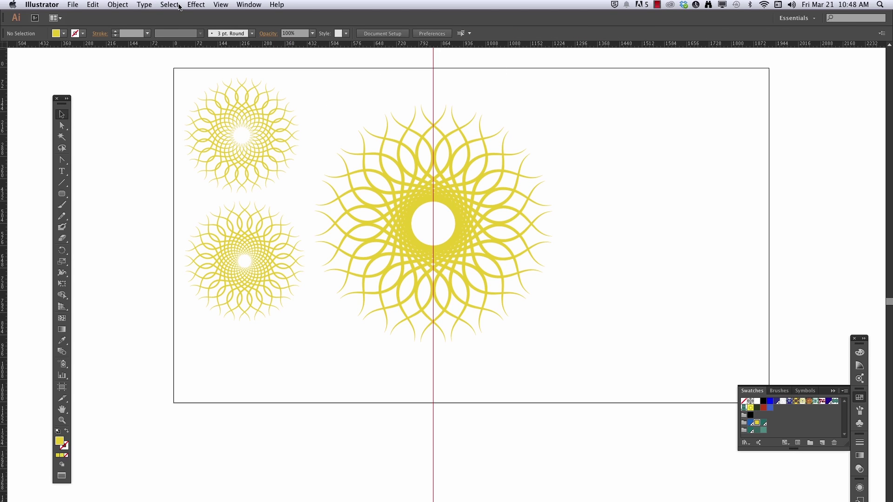
pyautogui.click(218, 5)
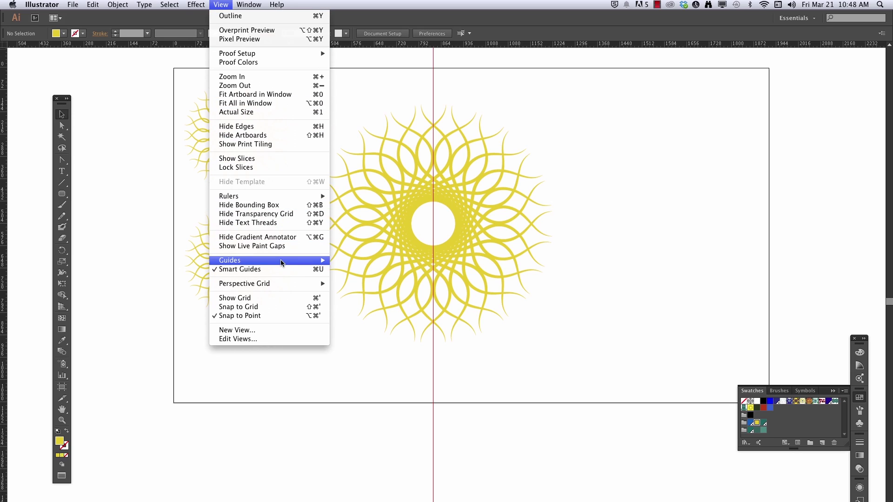
pyautogui.moveTo(281, 261)
pyautogui.click(359, 296)
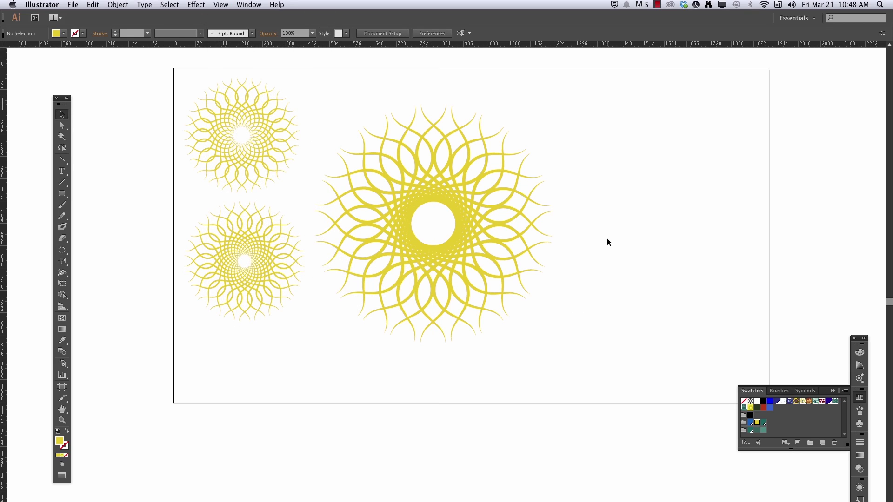
# Step: Shrink the third rosette to about 308 px, shift the rosettes into a row, and enlarge the right one to about 422 px
pyautogui.moveTo(567, 104); pyautogui.dragTo(444, 263)
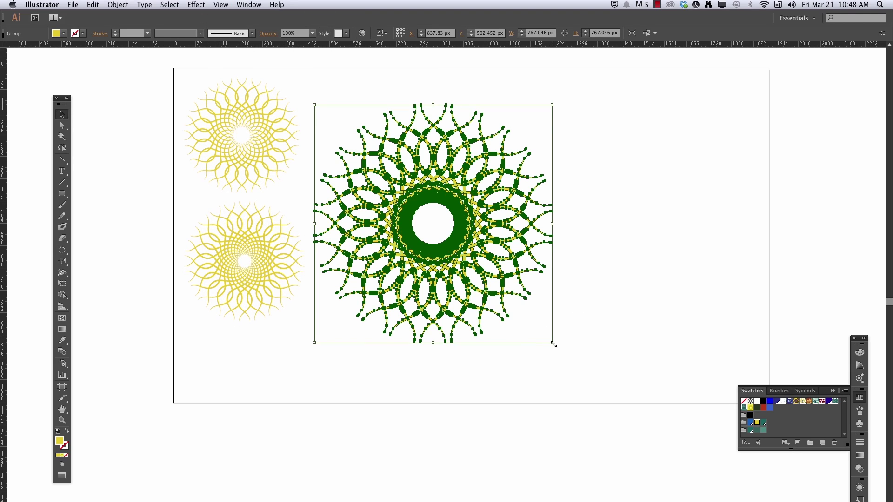
pyautogui.moveTo(553, 344); pyautogui.dragTo(409, 200)
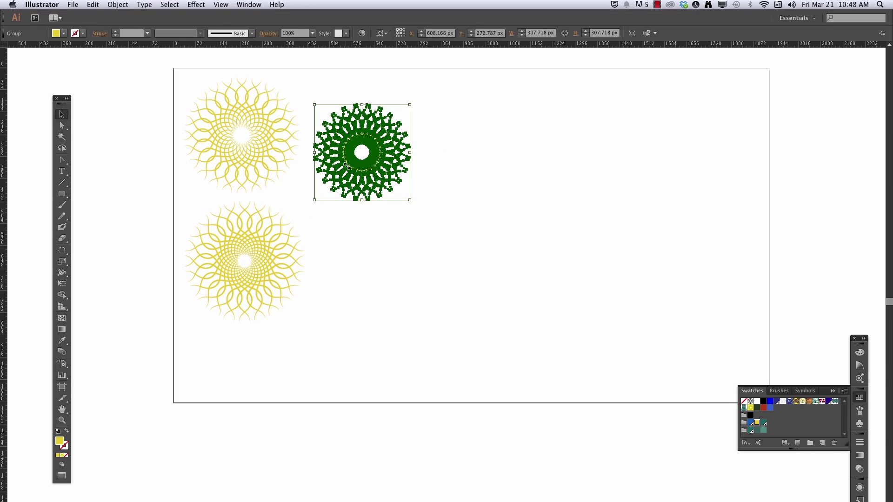
pyautogui.moveTo(634, 194); pyautogui.dragTo(635, 193)
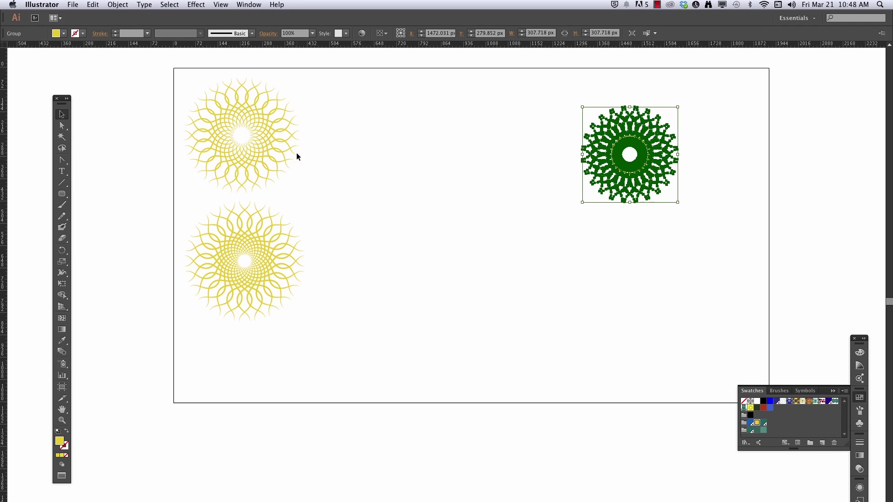
pyautogui.moveTo(257, 147); pyautogui.dragTo(518, 173)
pyautogui.moveTo(255, 287); pyautogui.dragTo(347, 186)
pyautogui.click(643, 185)
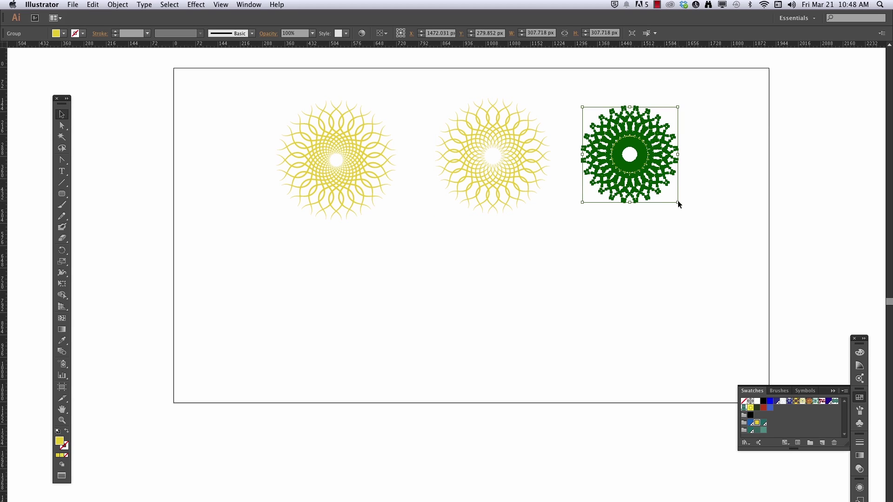
pyautogui.moveTo(678, 202)
pyautogui.mouseDown()
pyautogui.moveTo(713, 247)
pyautogui.moveTo(663, 206)
pyautogui.mouseUp()
pyautogui.click(392, 305)
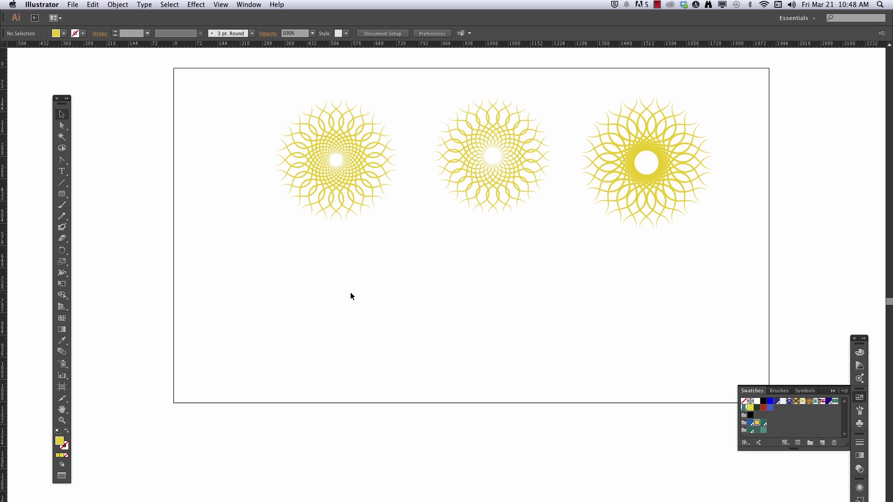
# Step: Zoom in and rearrange the rosettes into two stacked on the left and one on the right
pyautogui.press('z')
pyautogui.moveTo(264, 96); pyautogui.dragTo(716, 268)
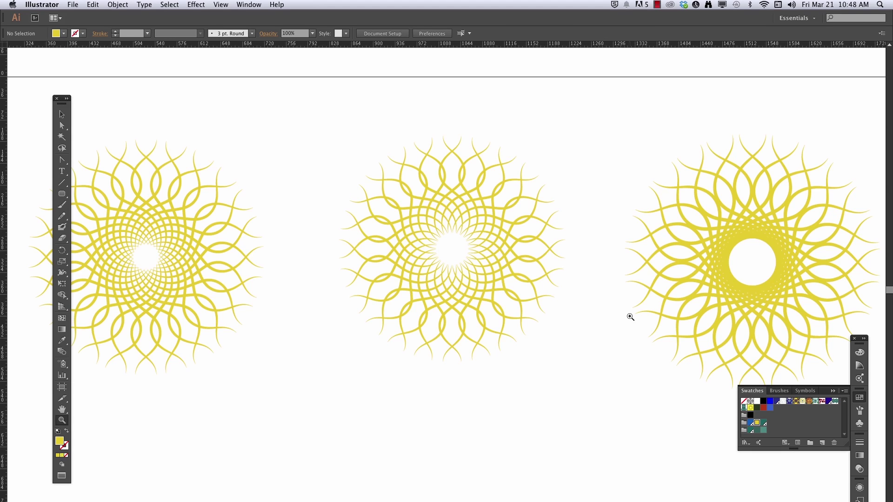
pyautogui.scroll(-3, 655, 293)
pyautogui.hscroll(-2, 656, 293)
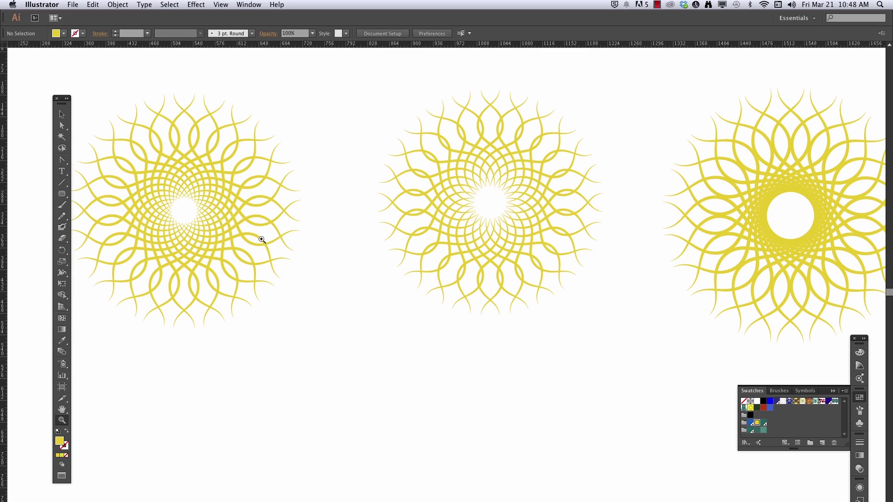
pyautogui.click(62, 114)
pyautogui.click(172, 225)
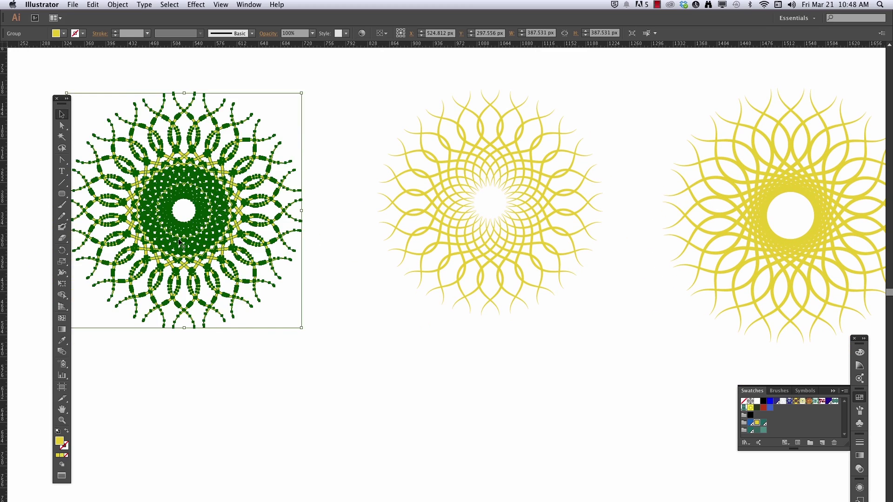
pyautogui.moveTo(179, 241); pyautogui.dragTo(316, 436)
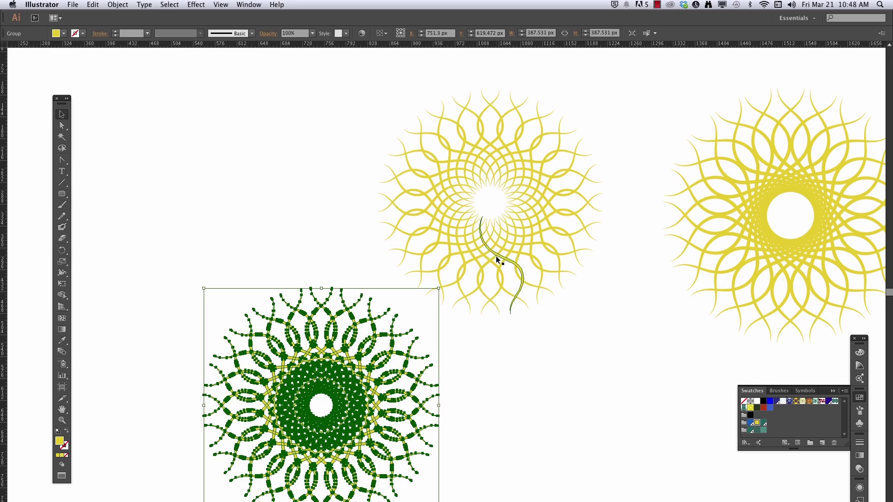
pyautogui.moveTo(495, 258); pyautogui.dragTo(316, 230)
pyautogui.moveTo(772, 254); pyautogui.dragTo(580, 271)
pyautogui.click(610, 430)
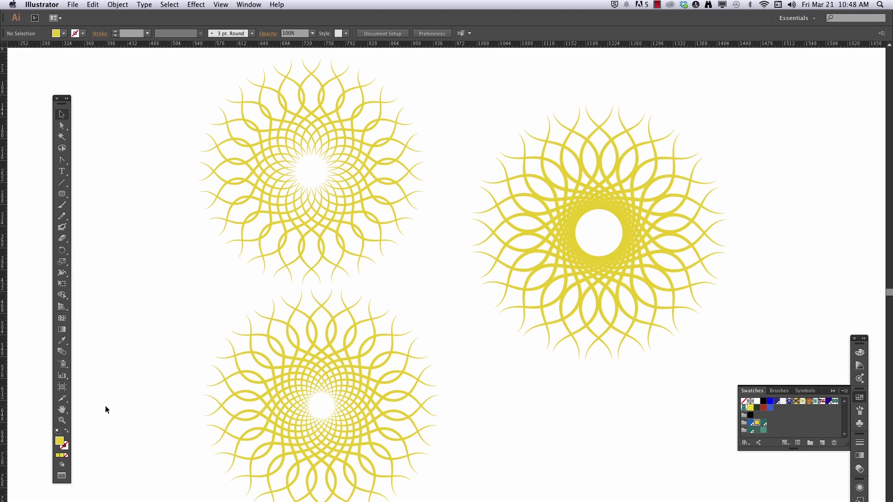
# Step: Draw a circle with the Ellipse Tool and fill it with the yellow radial gradient
pyautogui.click(62, 194)
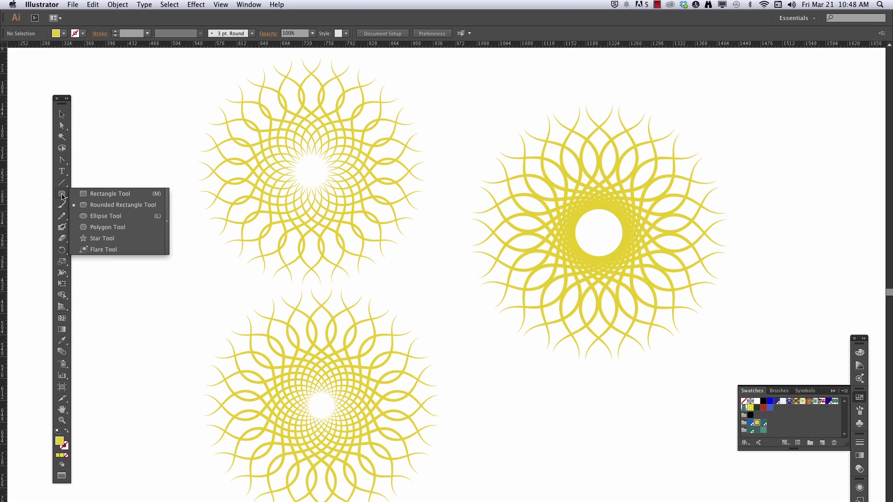
pyautogui.click(107, 216)
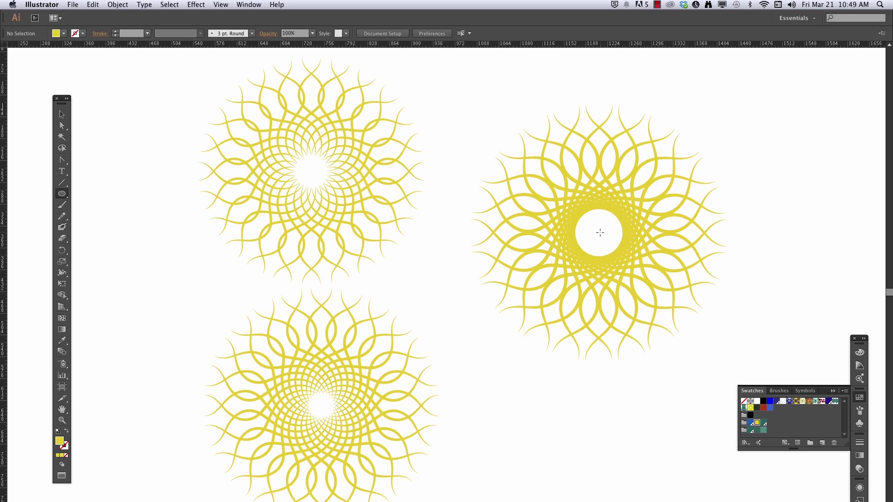
pyautogui.moveTo(600, 232); pyautogui.dragTo(690, 322)
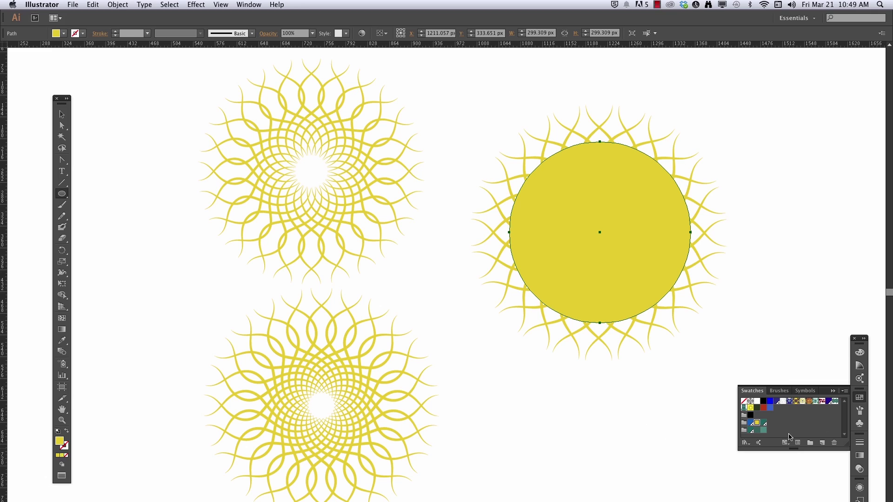
pyautogui.click(750, 408)
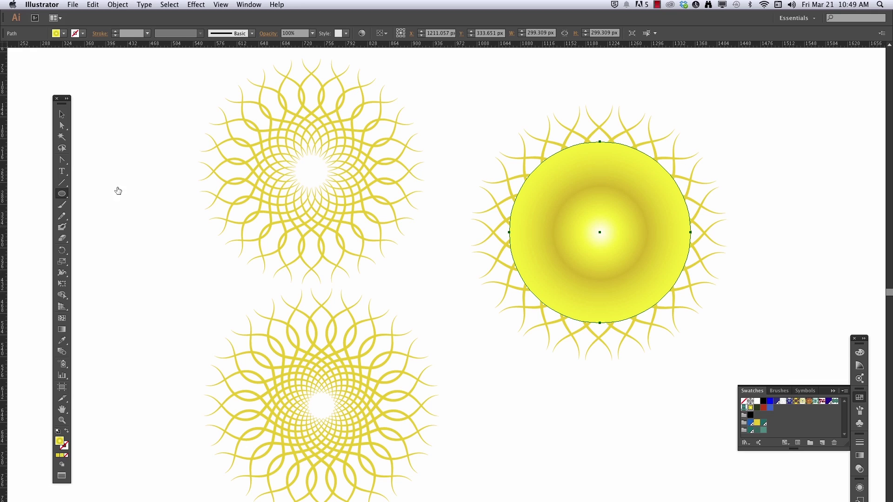
# Step: Send the gradient circle to the back and position it behind the top-left rosette
pyautogui.click(60, 114)
pyautogui.rightClick(579, 259)
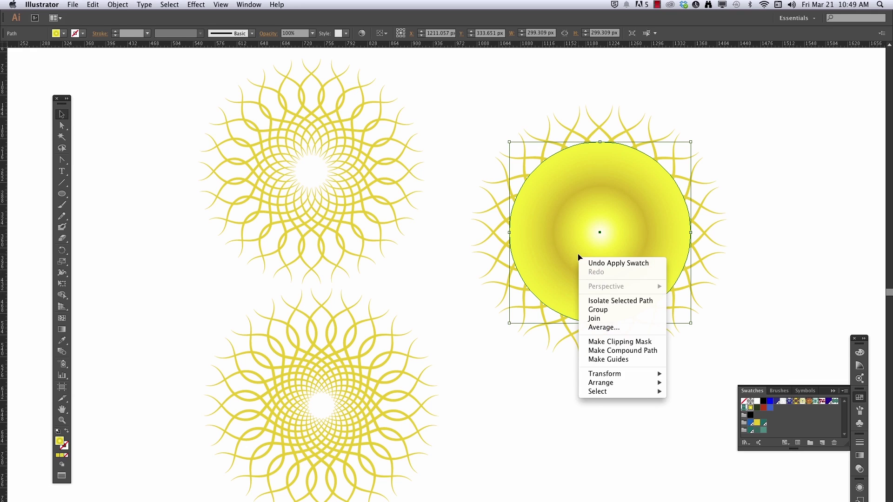
pyautogui.moveTo(623, 386)
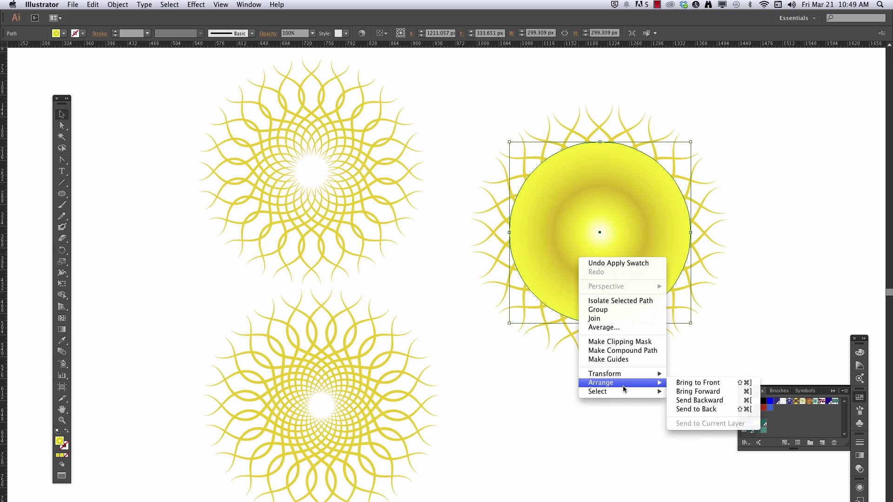
pyautogui.click(697, 408)
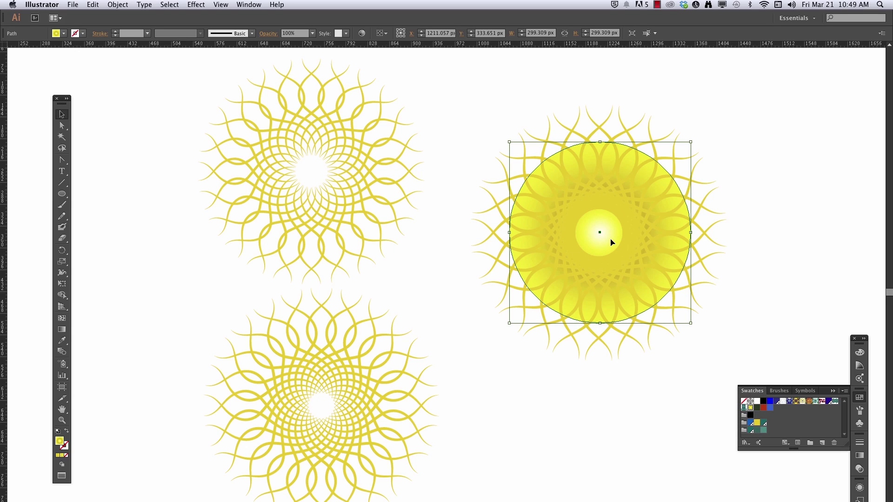
pyautogui.moveTo(609, 241); pyautogui.dragTo(326, 181)
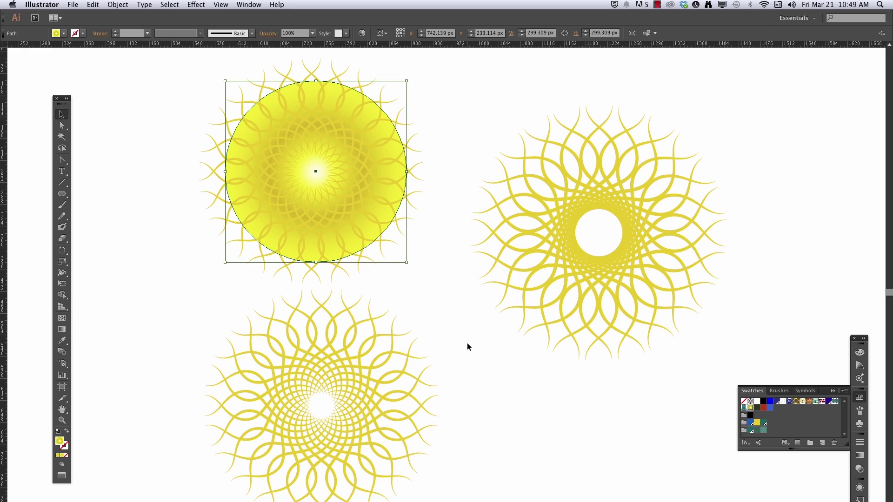
pyautogui.click(467, 344)
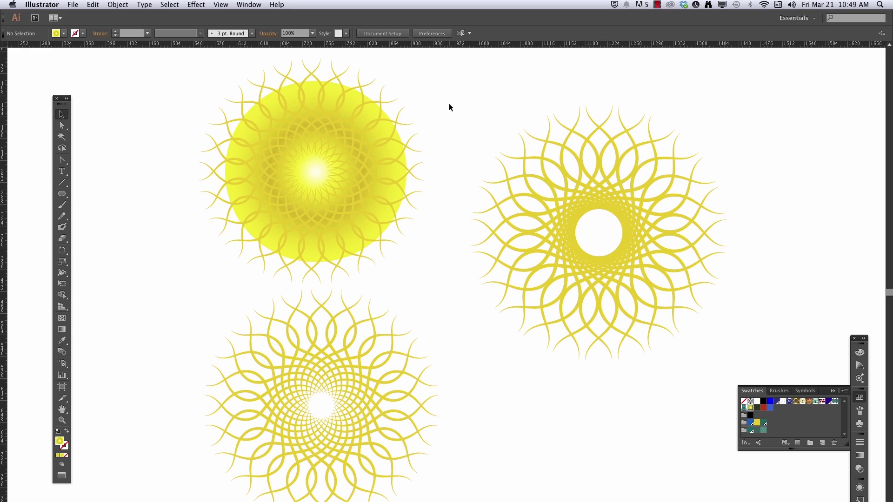
# Step: Horizontally centre the top-left rosette on its radial-gradient circle
pyautogui.moveTo(451, 113); pyautogui.dragTo(198, 243)
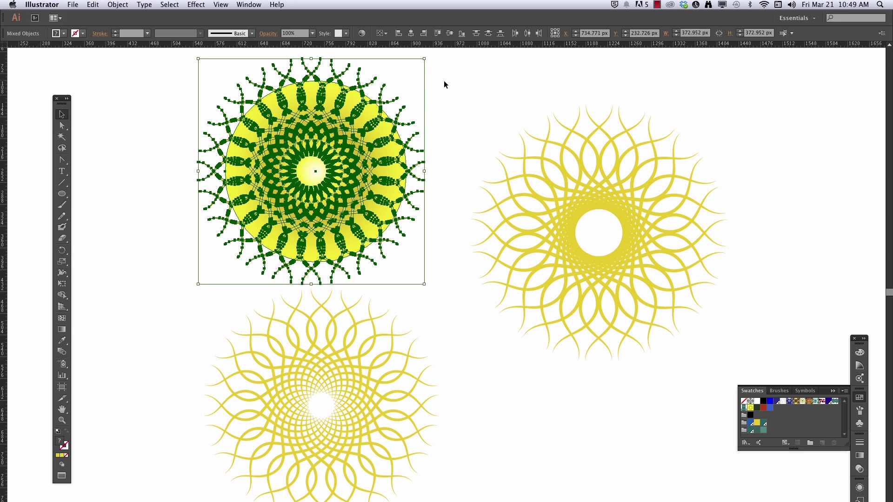
pyautogui.click(412, 33)
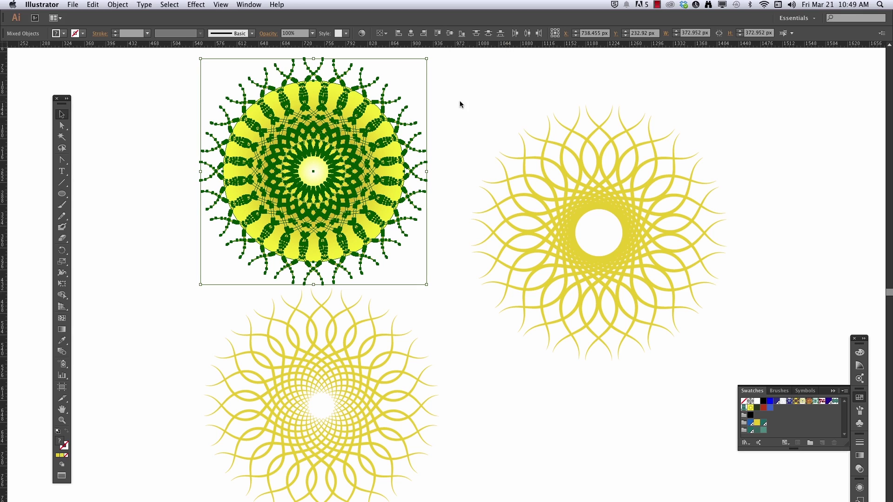
pyautogui.click(465, 117)
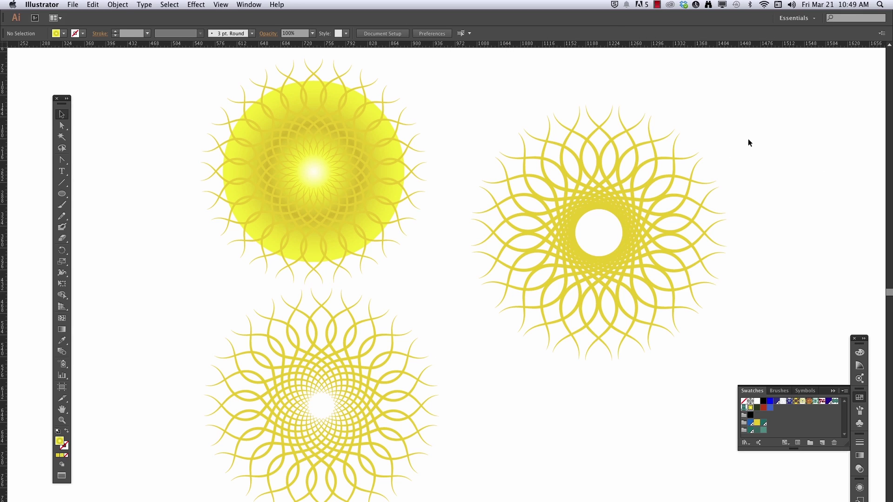
# Step: Fill two regions of the right rosette red with the Shape Builder tool
pyautogui.moveTo(748, 140); pyautogui.dragTo(503, 382)
pyautogui.click(62, 295)
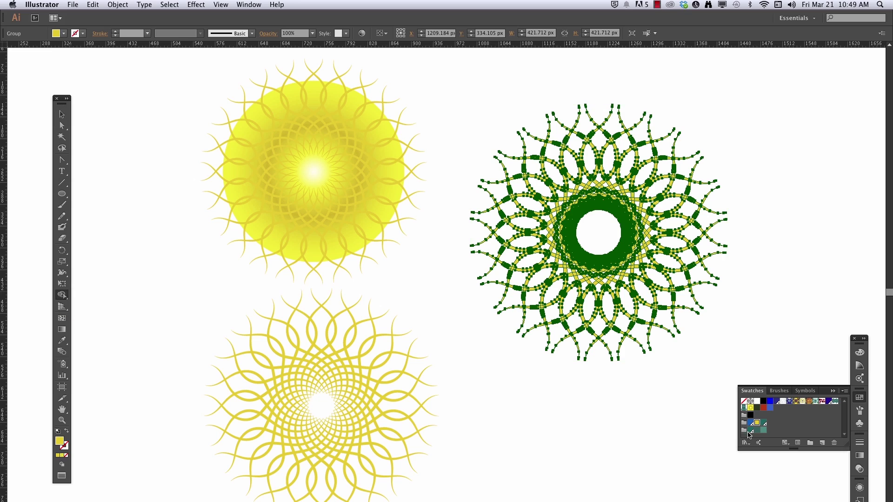
pyautogui.click(763, 407)
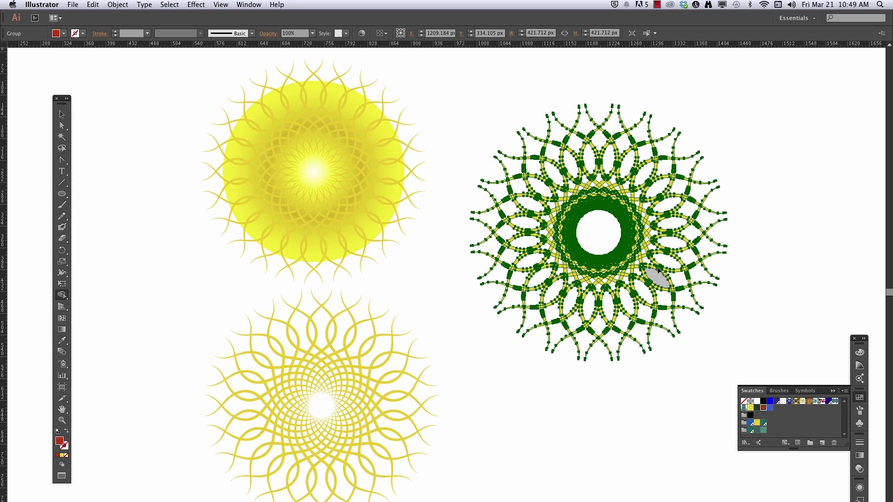
pyautogui.click(670, 260)
pyautogui.click(675, 242)
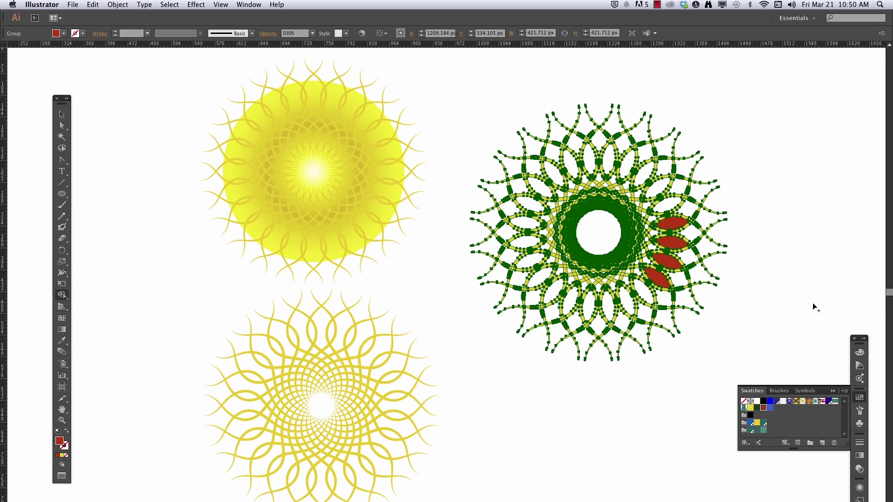
# Step: Return to the Selection tool and undo both red region fills
pyautogui.press('v')
pyautogui.press('super+z')
pyautogui.press('super+z')
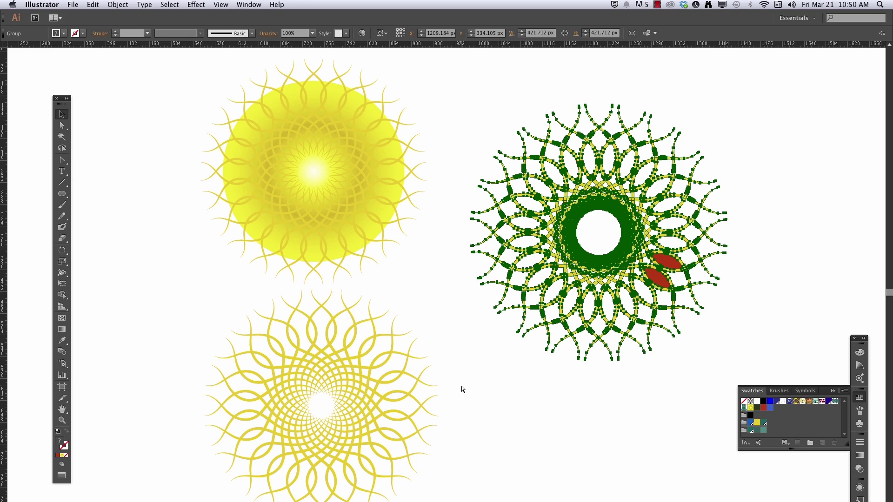
pyautogui.press('super+z')
pyautogui.press('super+z')
pyautogui.press('super+z')
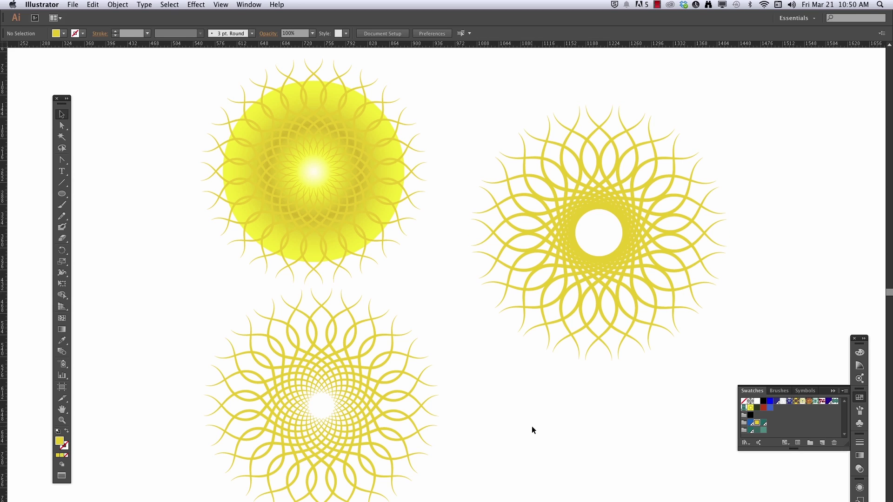
# Step: Fit the artboard in the window and make the LineFilMotif01 layer visible
pyautogui.press('super+0')
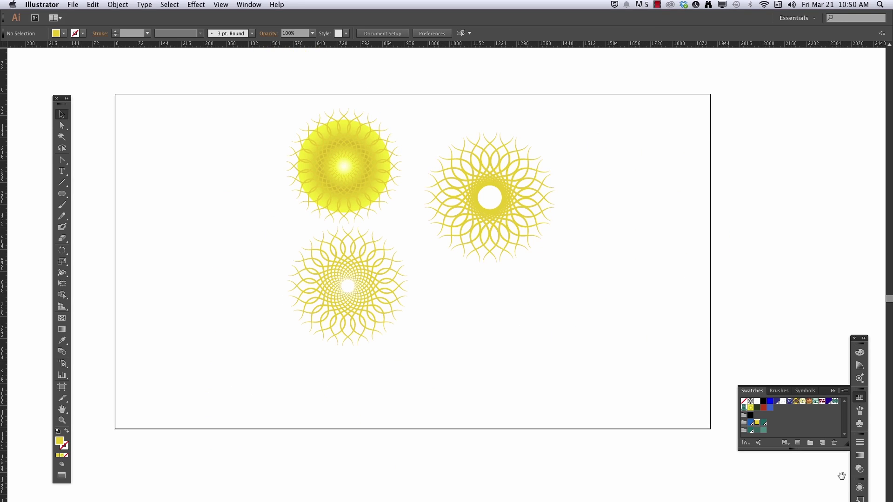
pyautogui.click(859, 398)
pyautogui.click(745, 401)
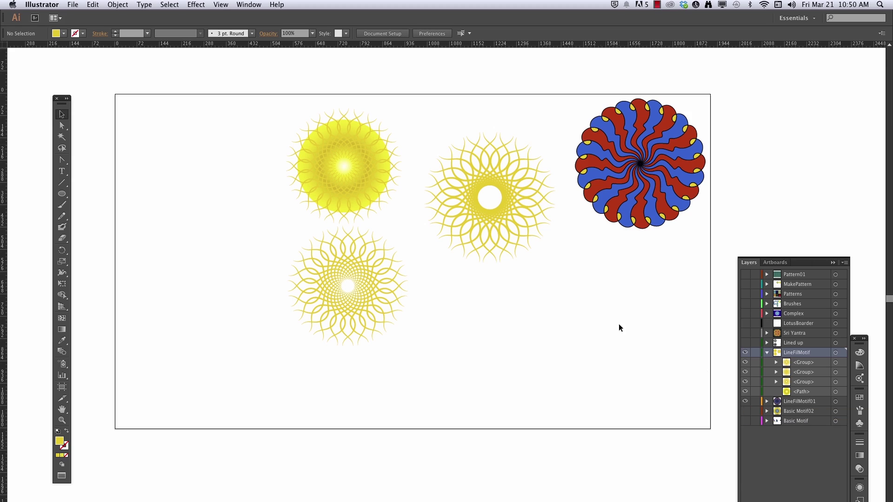
# Step: Move the three yellow rosettes into one row, gradient-backed rosette at left
pyautogui.moveTo(217, 122); pyautogui.dragTo(221, 186)
pyautogui.moveTo(279, 235); pyautogui.dragTo(384, 333)
pyautogui.moveTo(354, 302); pyautogui.dragTo(346, 186)
pyautogui.moveTo(436, 132); pyautogui.dragTo(555, 259)
pyautogui.moveTo(495, 200); pyautogui.dragTo(485, 174)
pyautogui.click(622, 267)
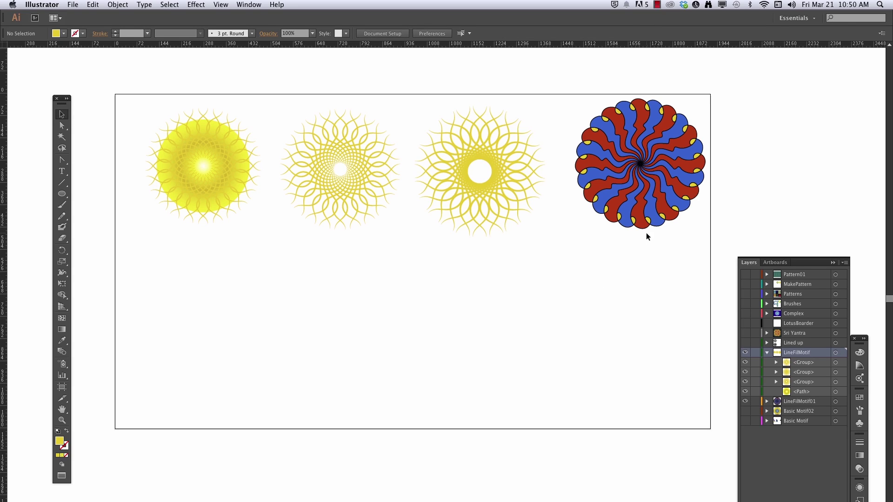